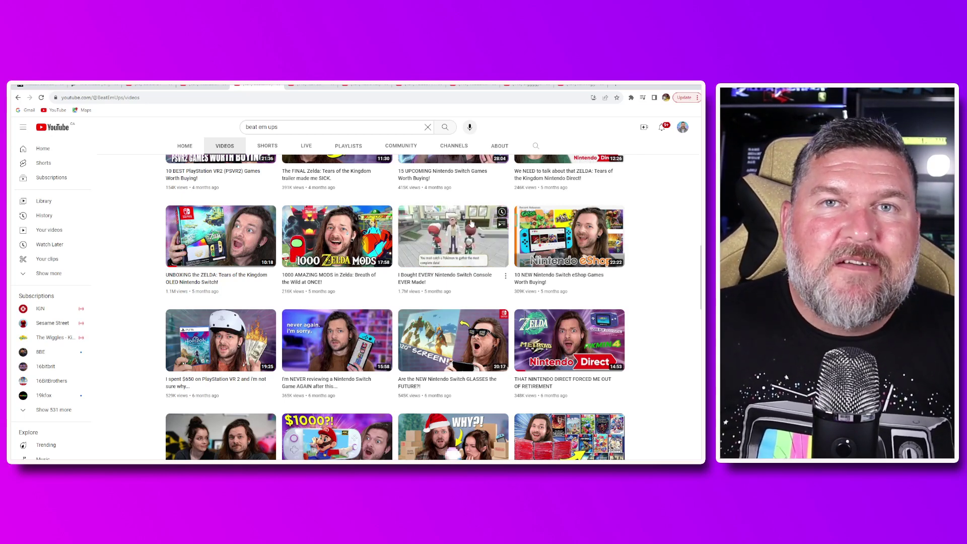
# - Compare the video thumbnails across the open gaming and arcade channel pages, including RGT85 and Retro Ralph
pyautogui.click(317, 86)
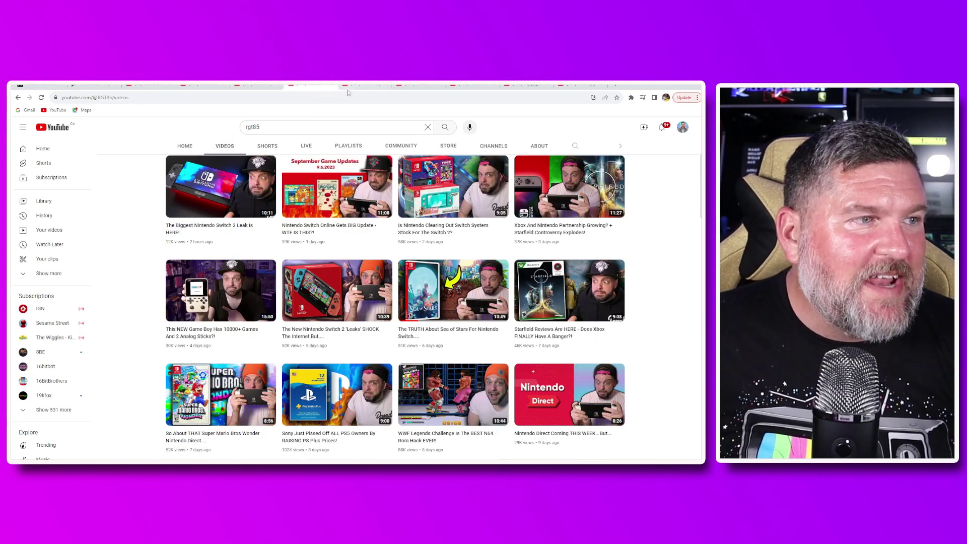
pyautogui.click(369, 86)
pyautogui.click(418, 87)
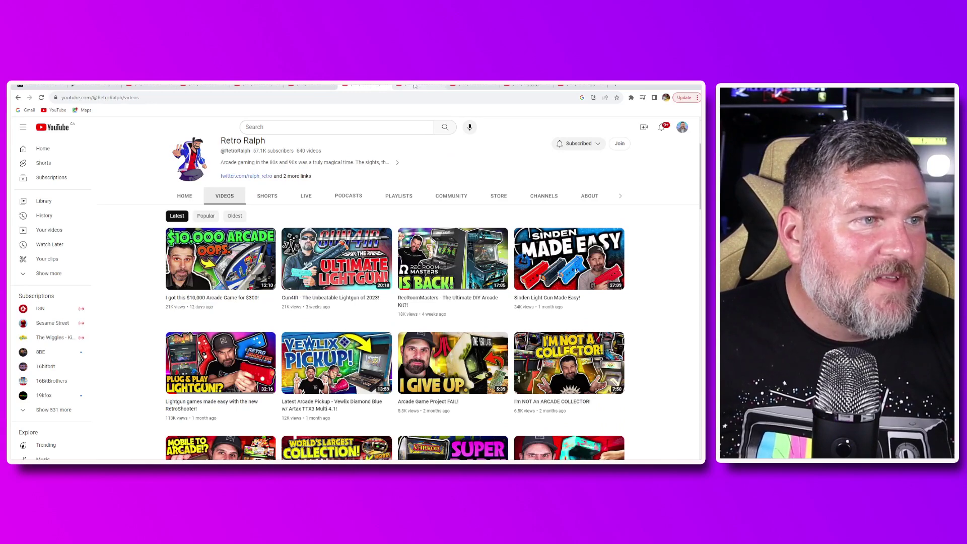
pyautogui.scroll(-5, 483, 256)
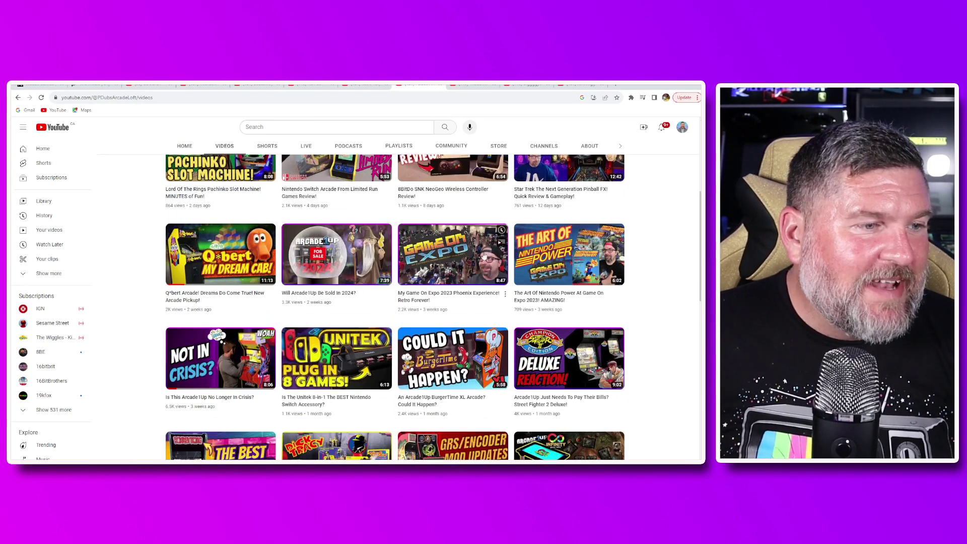
pyautogui.click(472, 87)
pyautogui.click(533, 86)
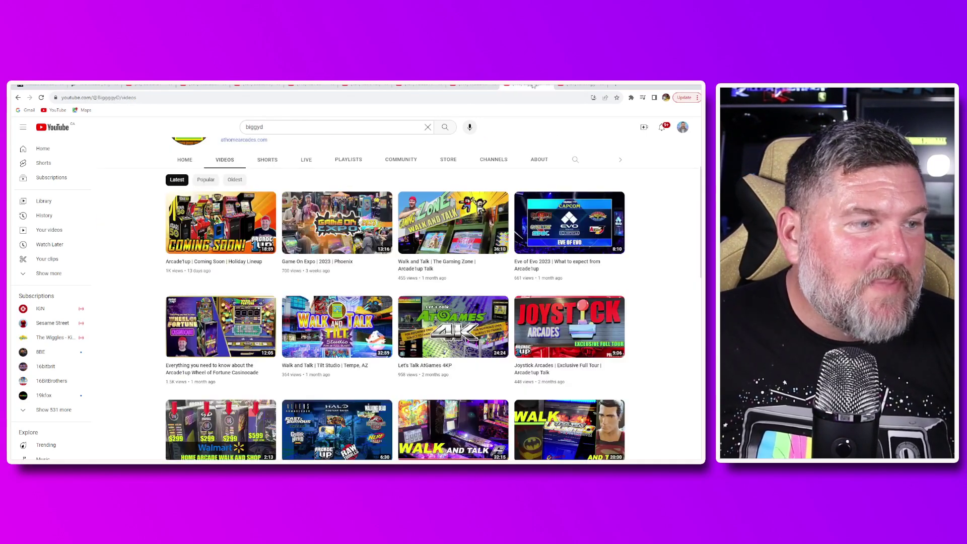
pyautogui.click(580, 86)
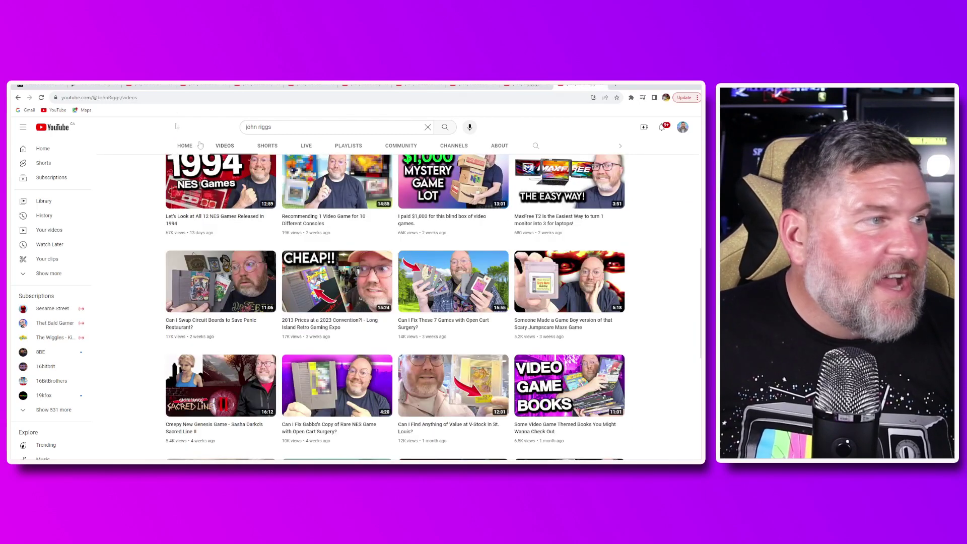
# - Examine the thumbnail style in the video lists of the COOLTOY channel and the Game Genie arcade channel
pyautogui.click(152, 86)
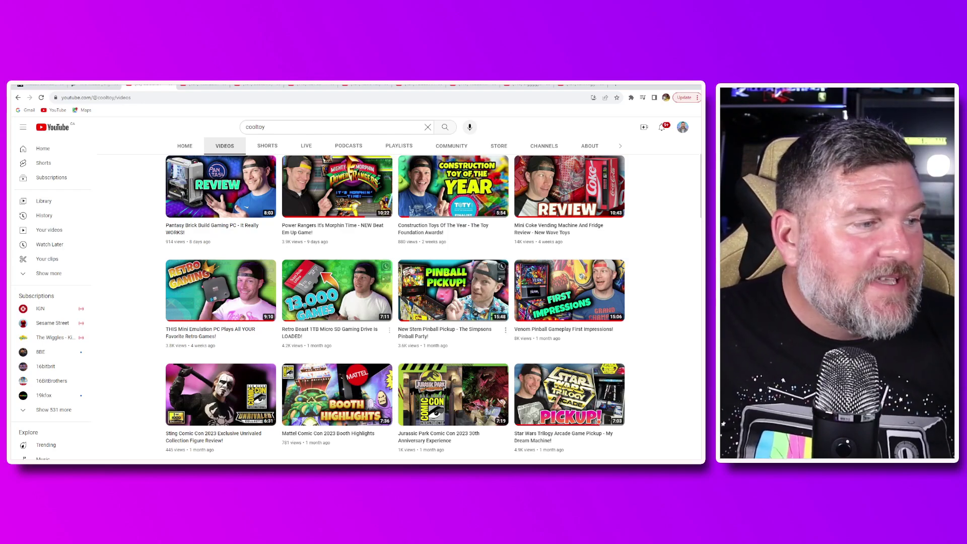
pyautogui.scroll(-2, 323, 242)
pyautogui.scroll(3, 320, 262)
pyautogui.scroll(-5, 437, 309)
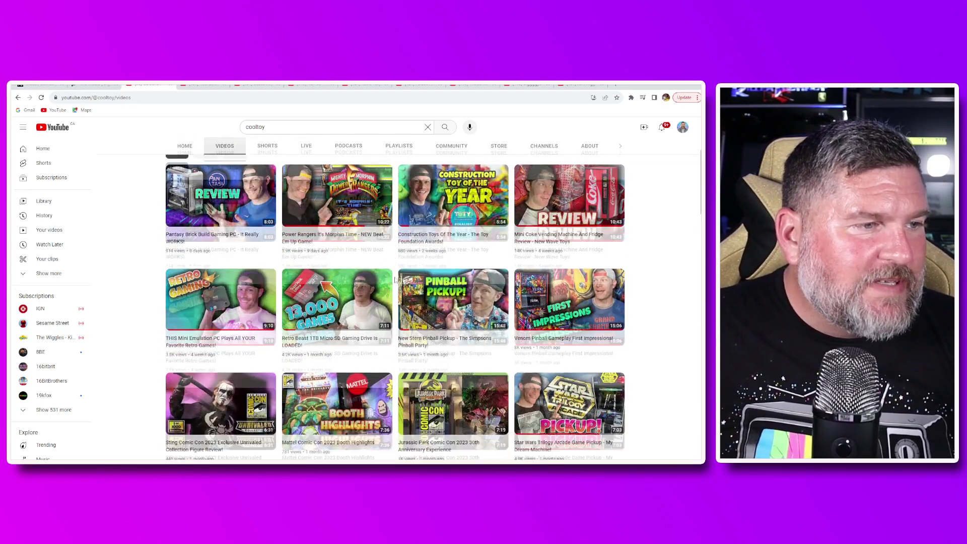
pyautogui.scroll(-2, 437, 309)
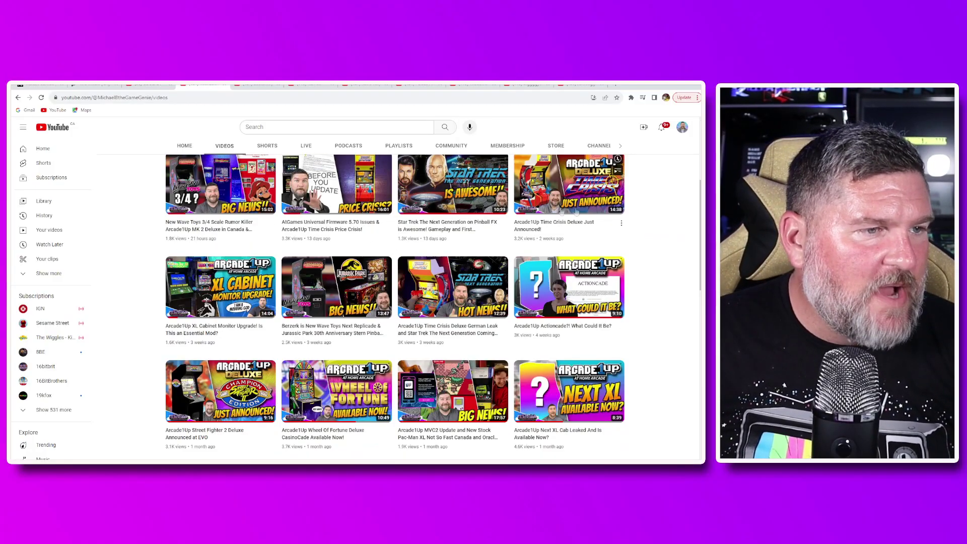
pyautogui.scroll(-2, 279, 247)
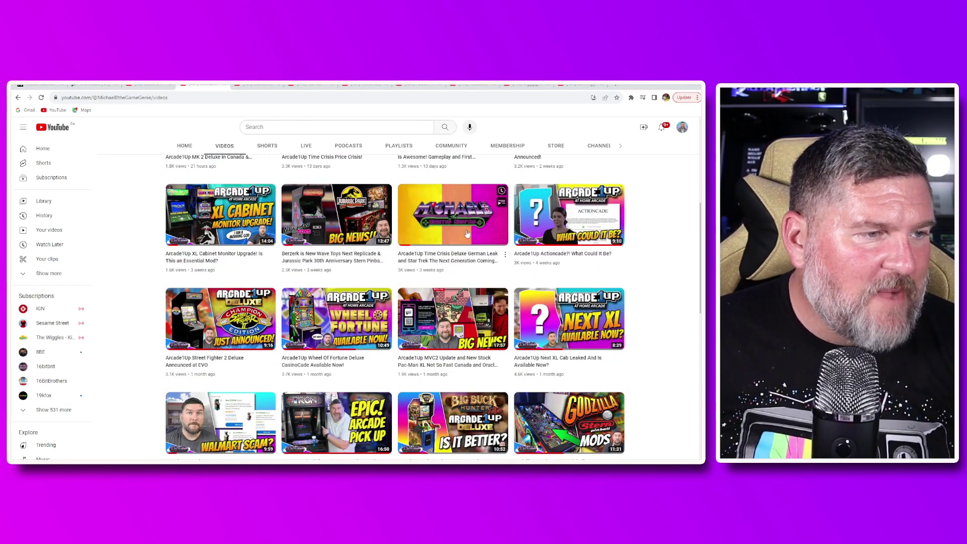
pyautogui.scroll(-2, 403, 302)
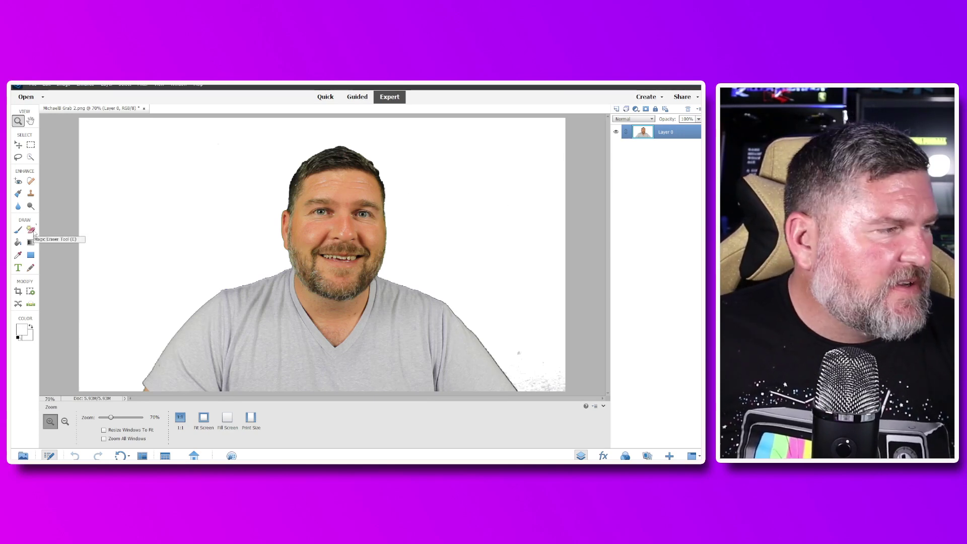
# - Try to erase the white background around the man with the Magic Eraser, and undo the erasure
pyautogui.click(31, 230)
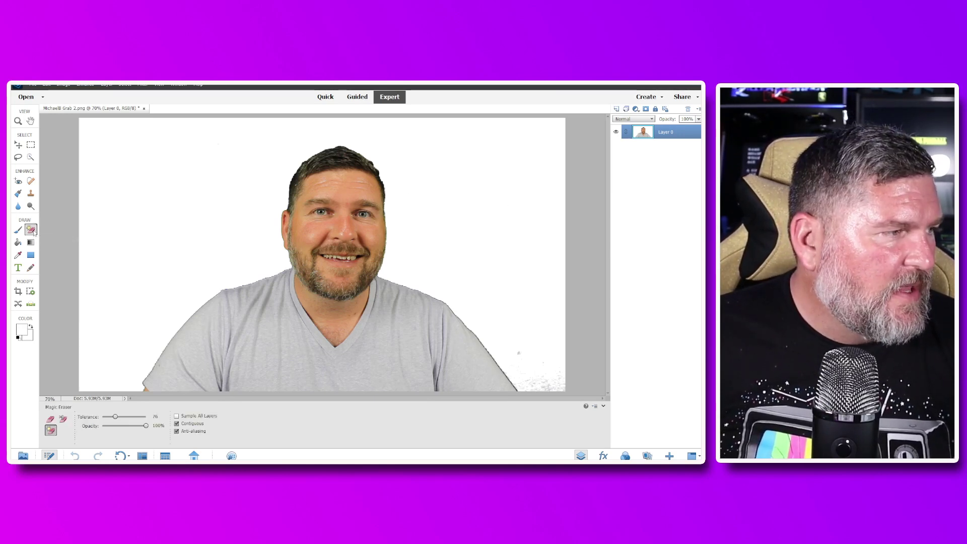
pyautogui.click(212, 230)
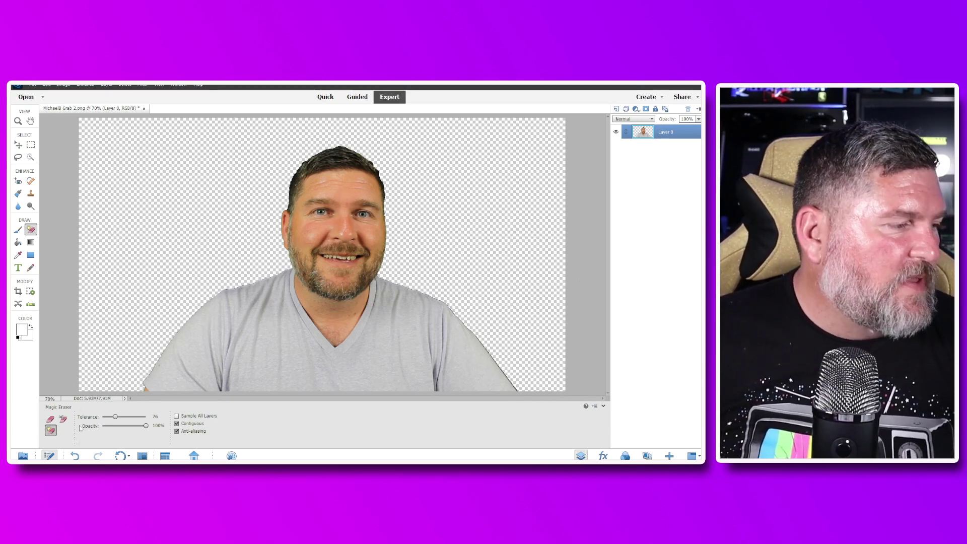
pyautogui.hotkey('ctrl', 'z')
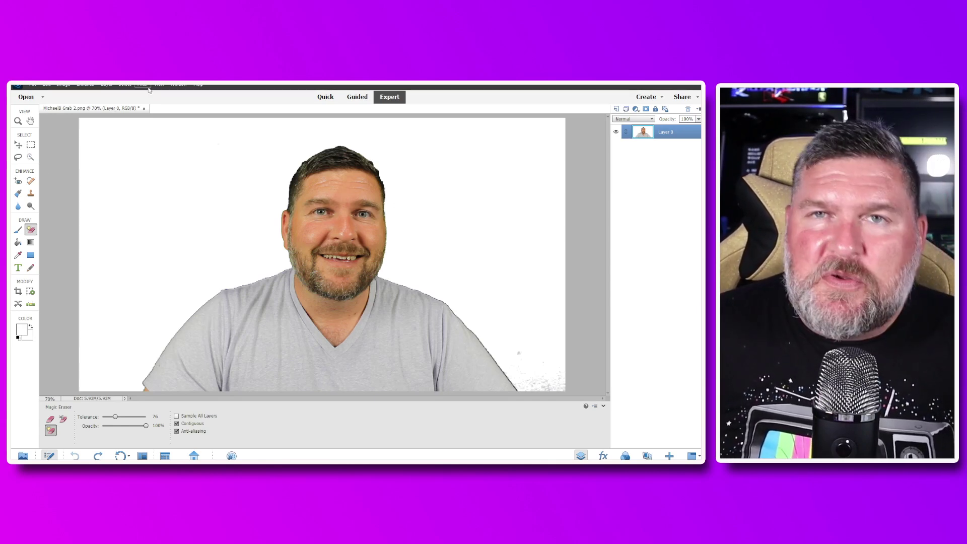
# - Select the man in the portrait automatically with the Subject selection, and activate the selection tool for refining the outline
pyautogui.click(129, 85)
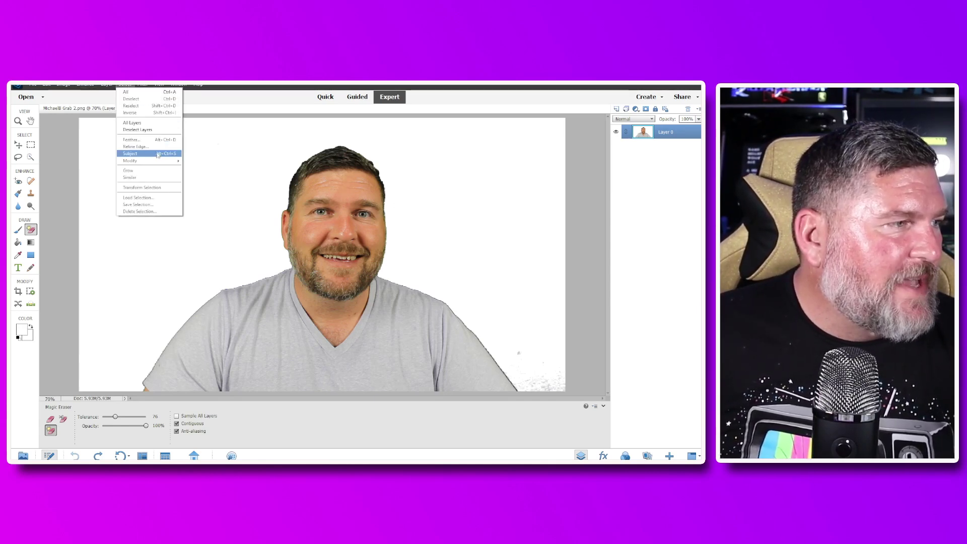
pyautogui.click(132, 153)
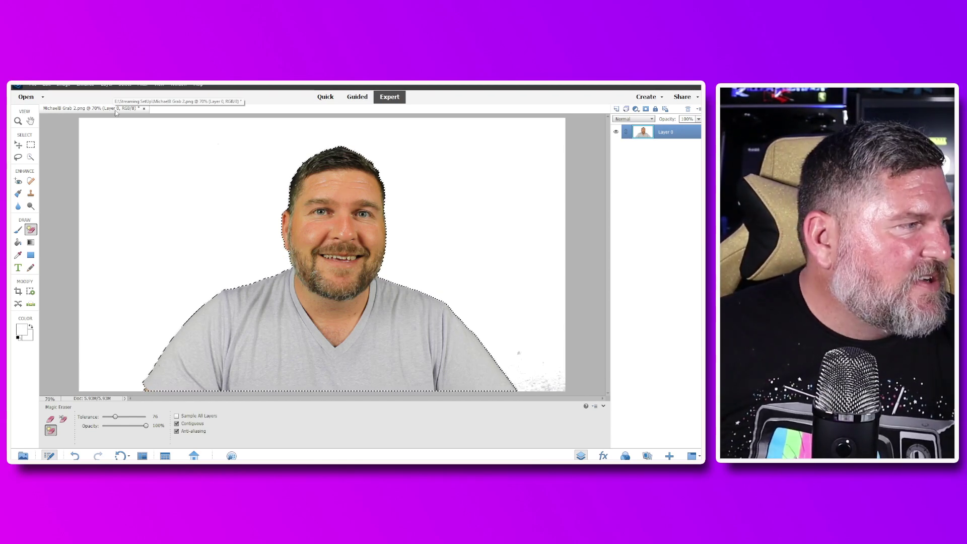
pyautogui.click(33, 159)
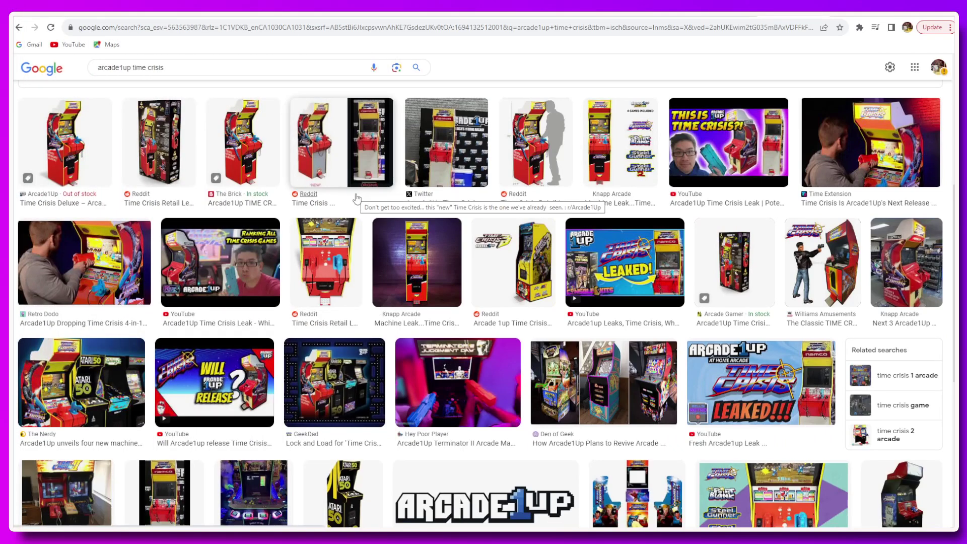
# - In the browser's image results, preview the Time Crisis cabinets and save the Arcade1Up Time Crisis Deluxe image to Downloads as a WEBP file
pyautogui.click(274, 194)
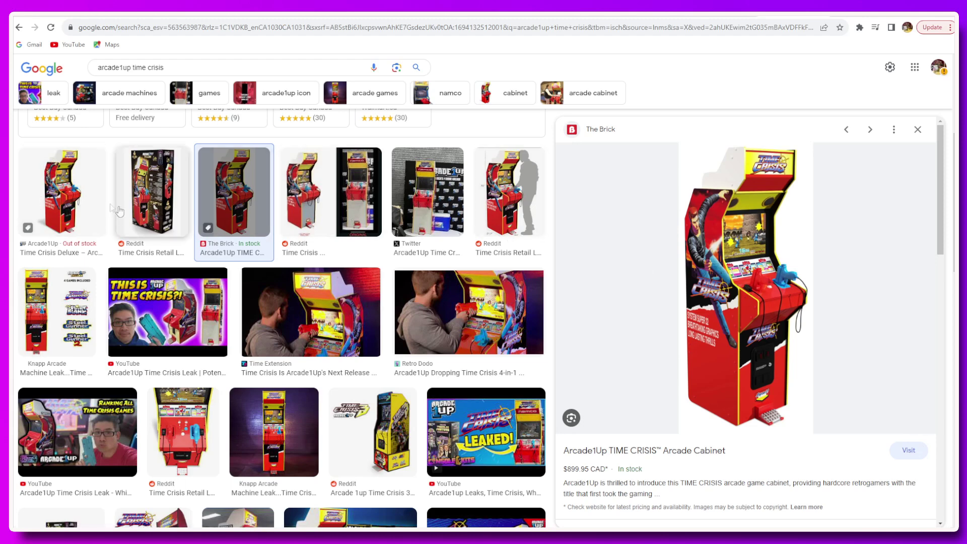
pyautogui.click(75, 201)
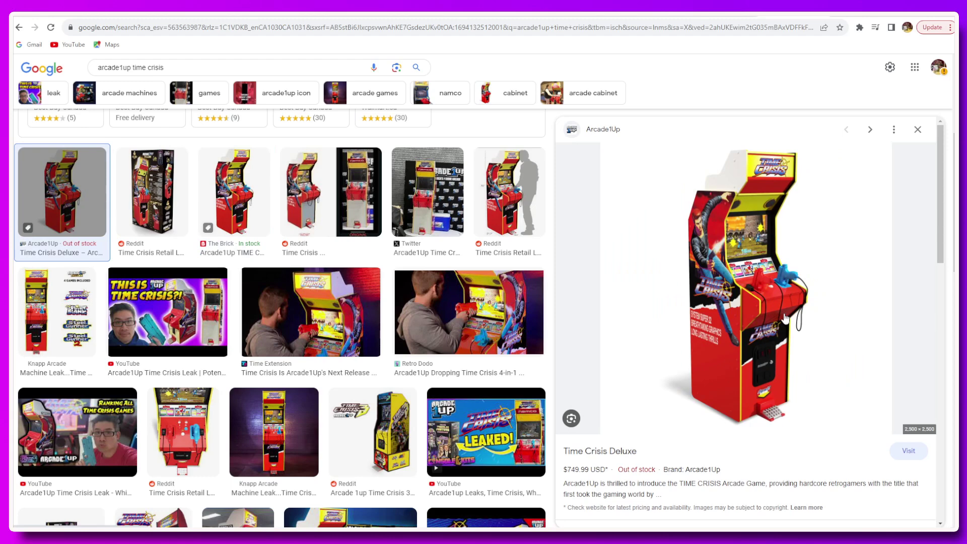
pyautogui.rightClick(785, 317)
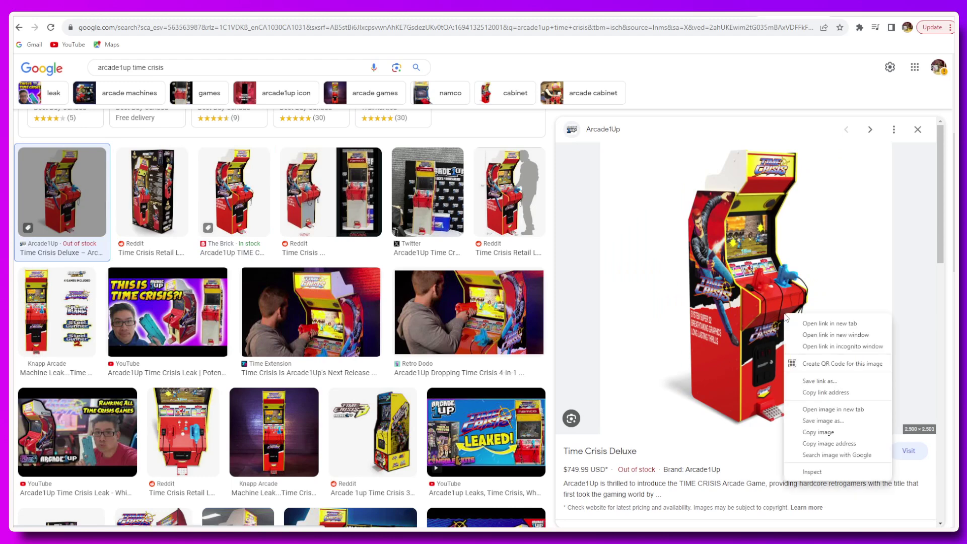
pyautogui.click(851, 423)
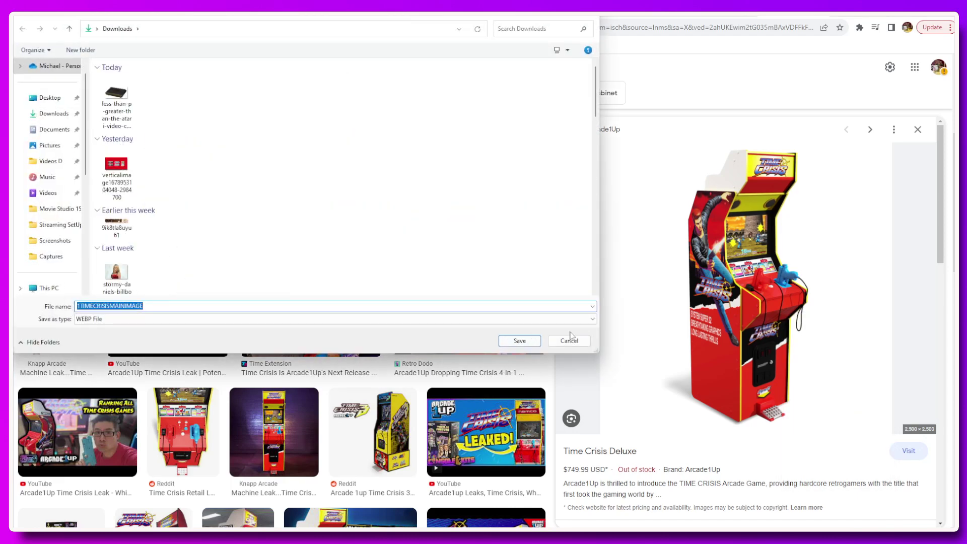
pyautogui.click(537, 346)
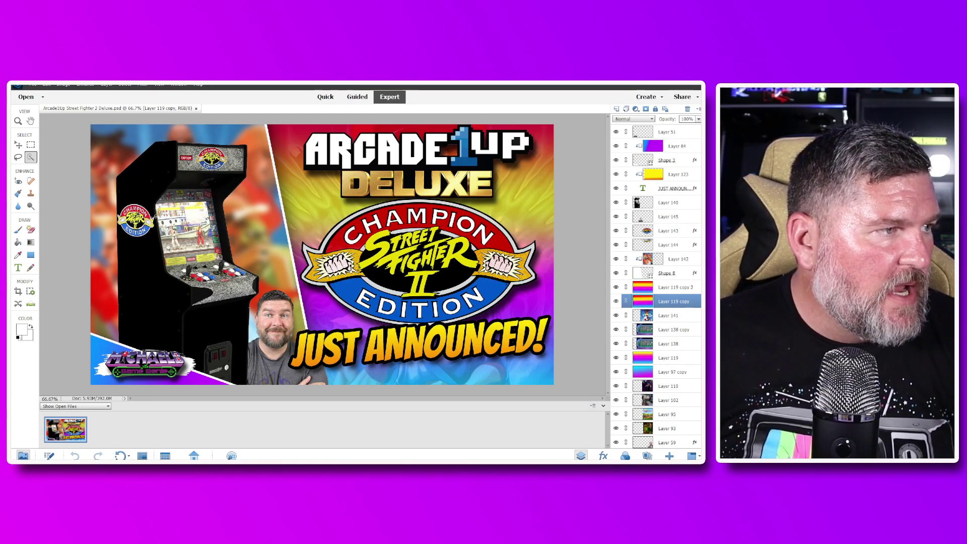
# - Apply a Gaussian Blur to Layer 142, the character artwork behind the arcade cabinet in the Street Fighter thumbnail
pyautogui.press('v')
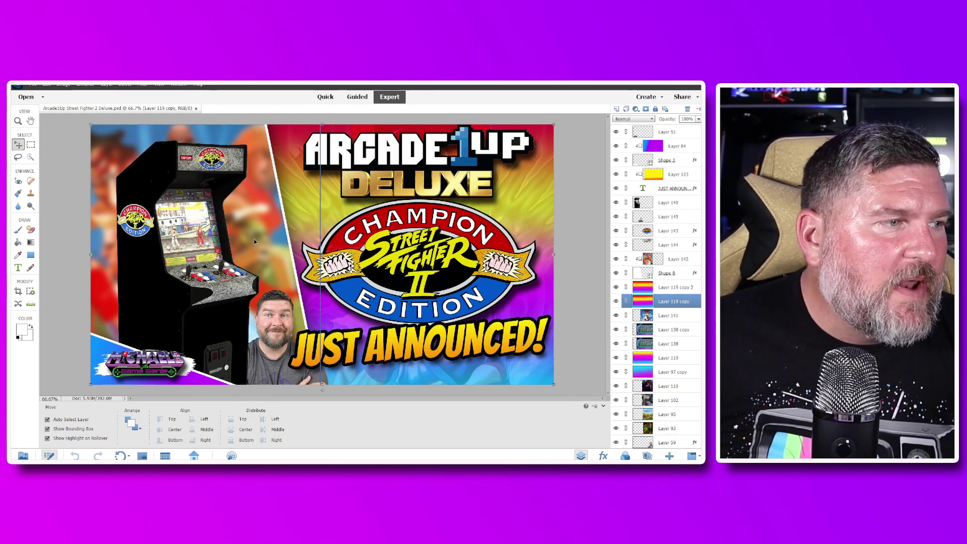
pyautogui.click(684, 260)
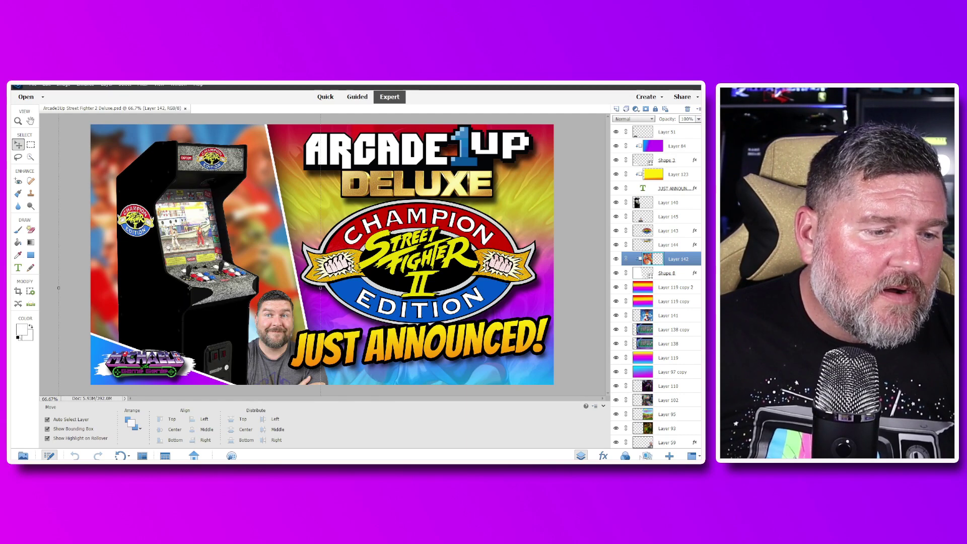
pyautogui.click(625, 456)
pyautogui.click(627, 169)
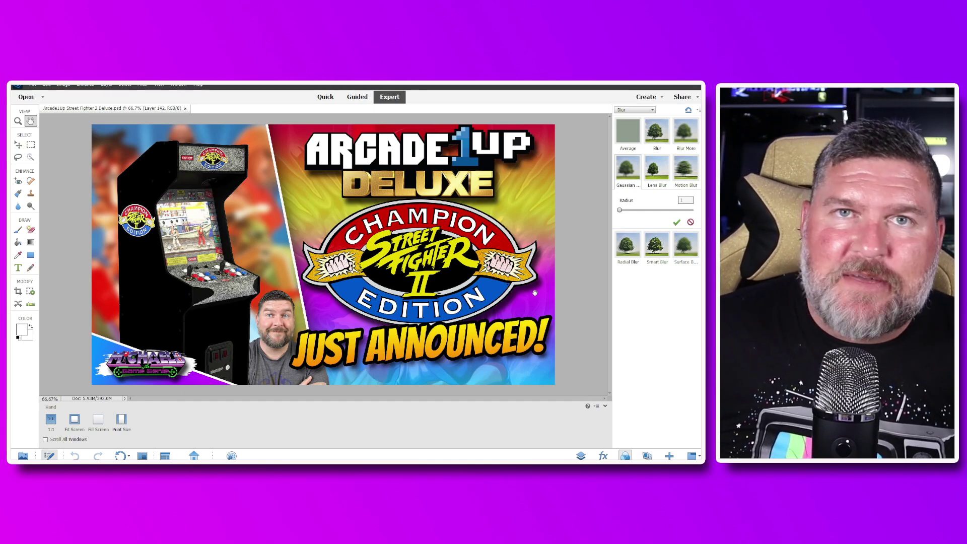
# - Add an outline style from the Strokes collection to the arcade cabinet
pyautogui.click(650, 113)
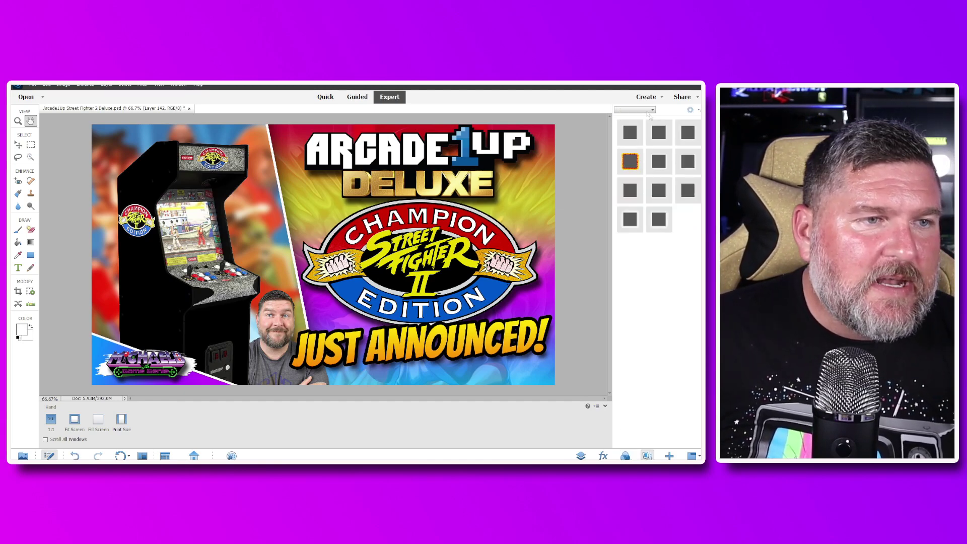
pyautogui.click(650, 111)
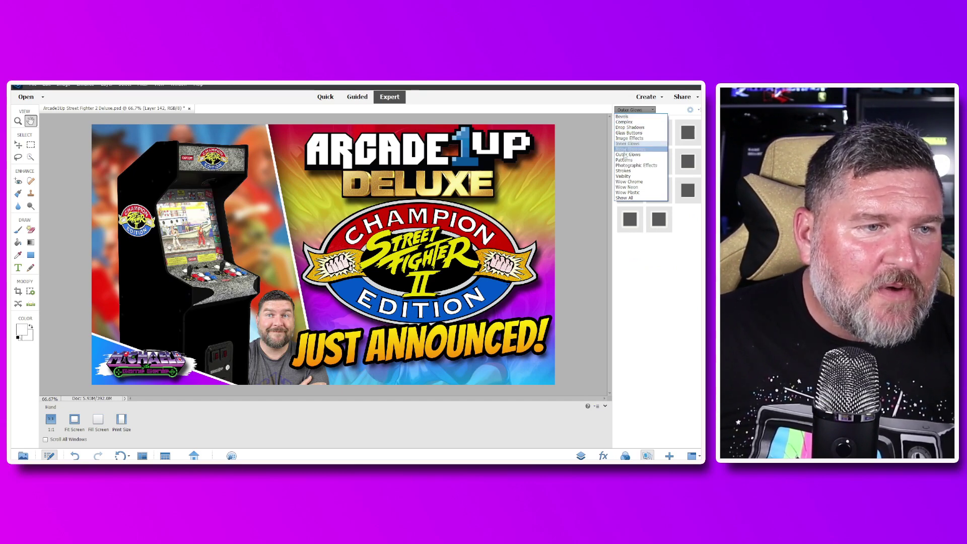
pyautogui.click(623, 170)
pyautogui.click(630, 161)
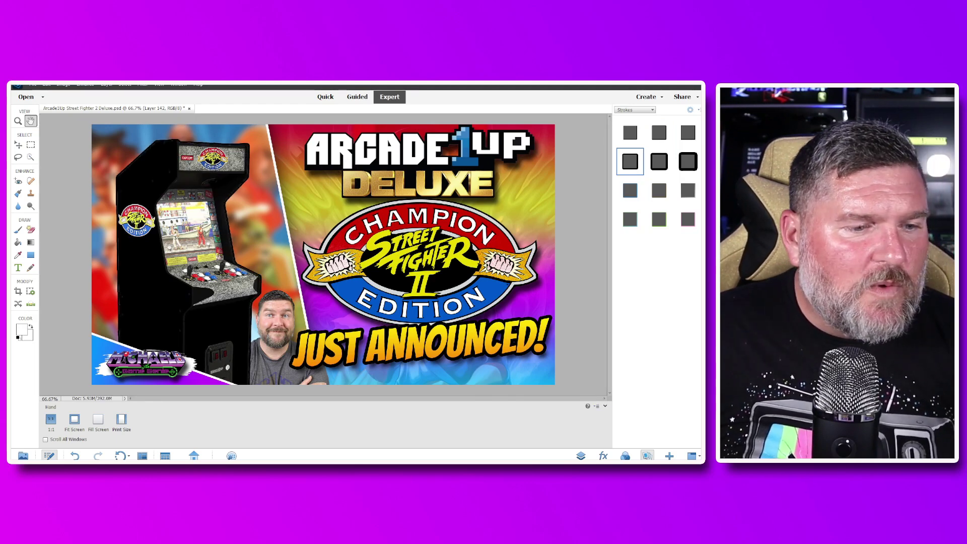
# - Edit the style settings of the arcade cabinet on Layer 140 so that its stroke is white
pyautogui.click(581, 456)
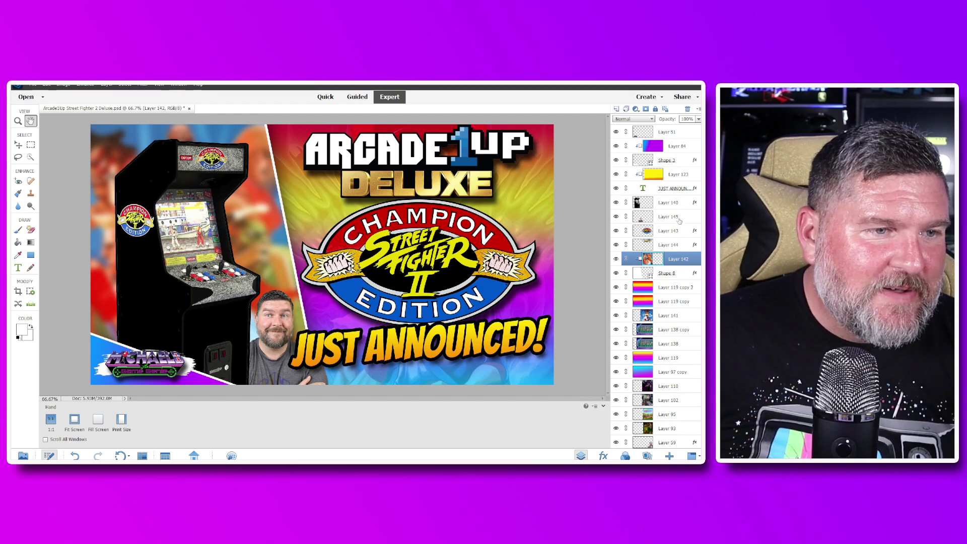
pyautogui.click(695, 203)
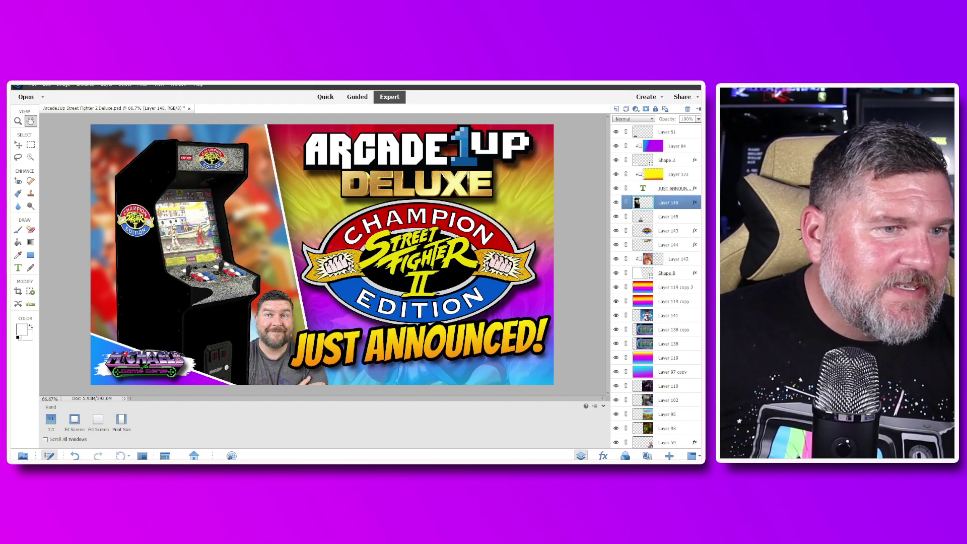
pyautogui.press('i')
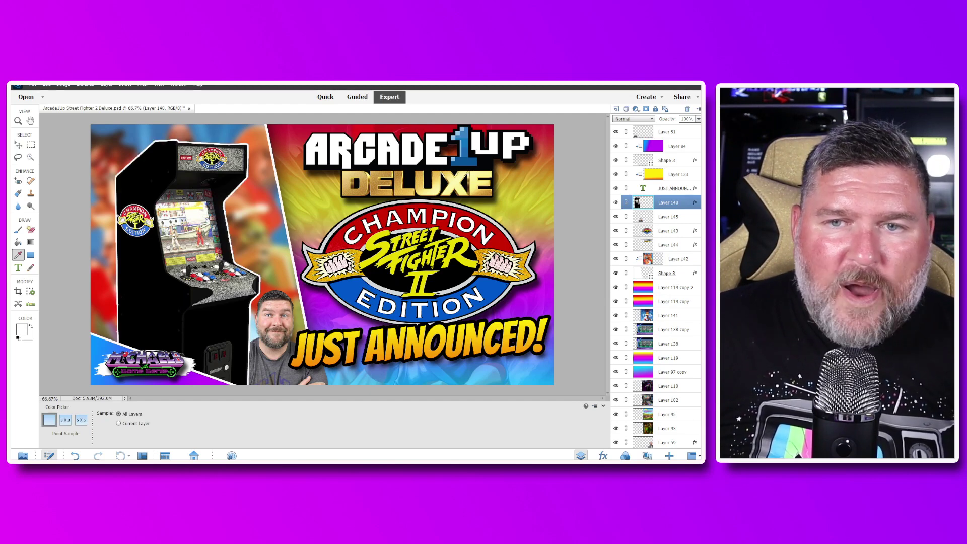
pyautogui.press('h')
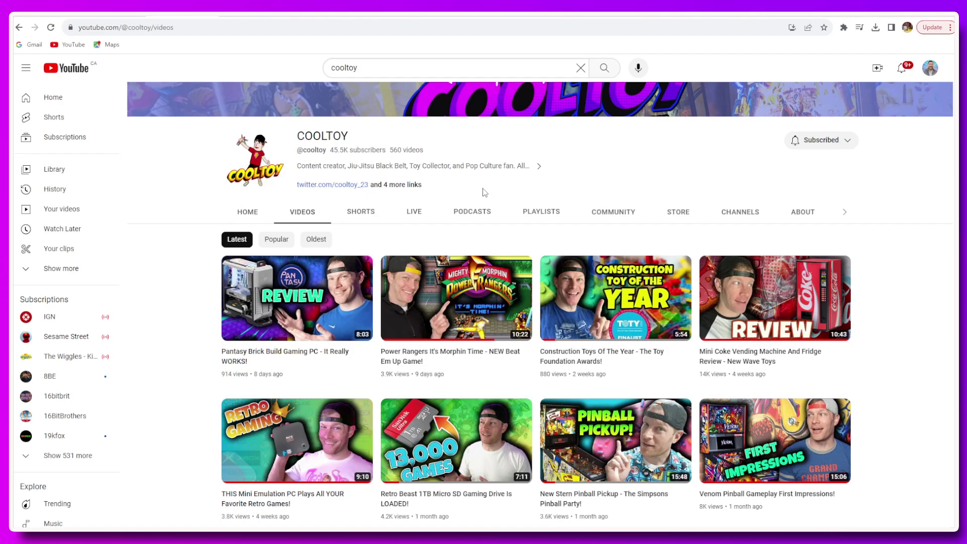
# - Switch to the COOLTOY channel on YouTube and examine the thumbnails down its video list
pyautogui.scroll(-2, 499, 189)
pyautogui.scroll(-2, 499, 190)
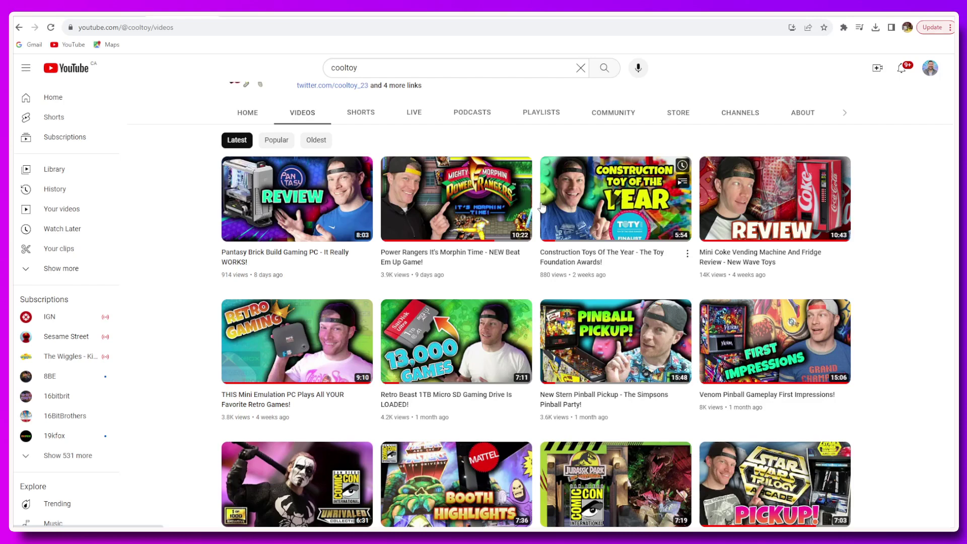
pyautogui.scroll(-1, 542, 206)
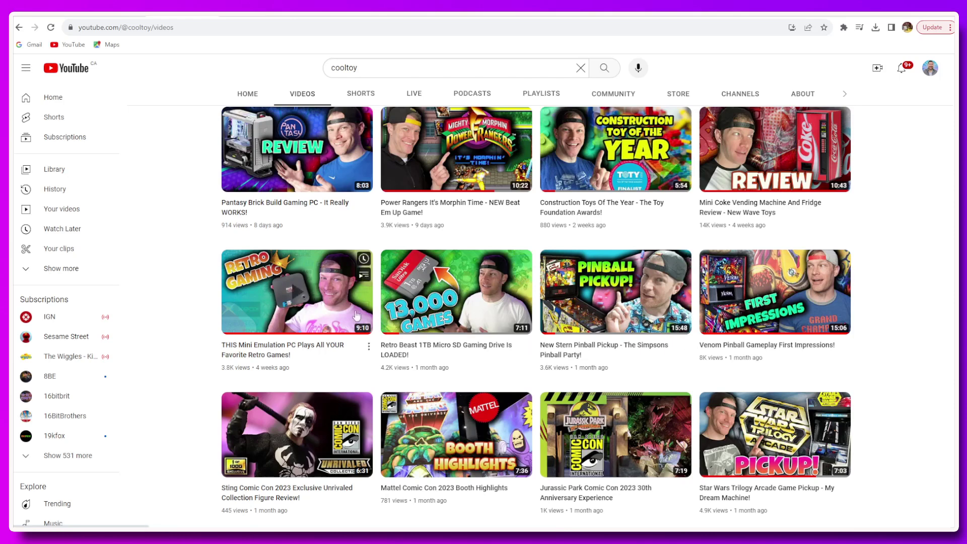
pyautogui.scroll(-7, 356, 316)
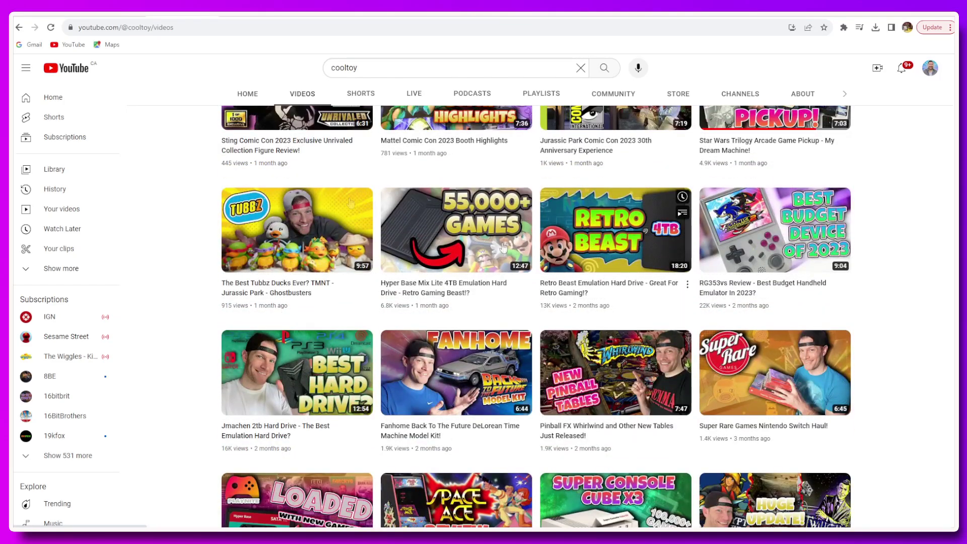
pyautogui.scroll(-2, 516, 369)
pyautogui.scroll(-3, 515, 369)
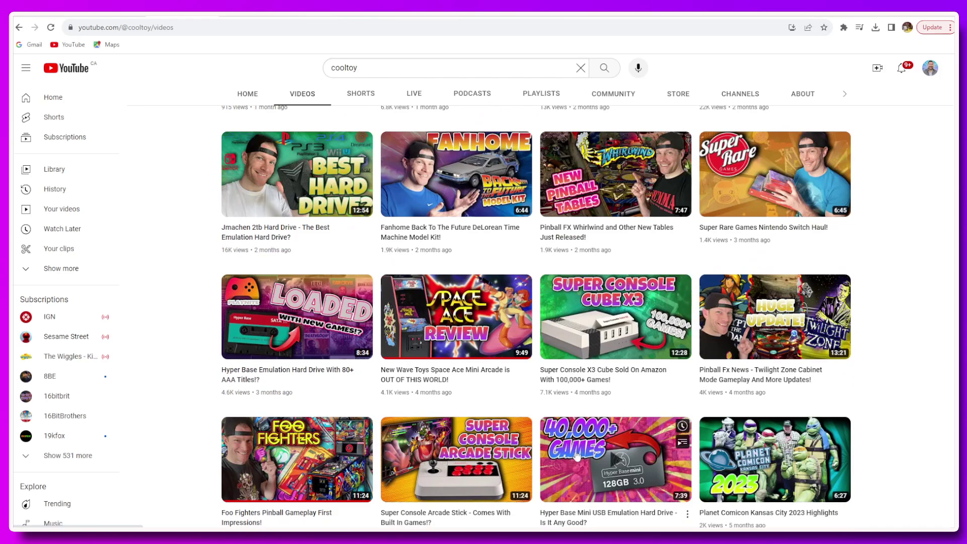
# - Examine the older thumbnails on the COOLTOY channel, including the hard drive, Planet Comicon and NECA Ninja Turtles reviews
pyautogui.scroll(-2, 578, 455)
pyautogui.scroll(-2, 755, 383)
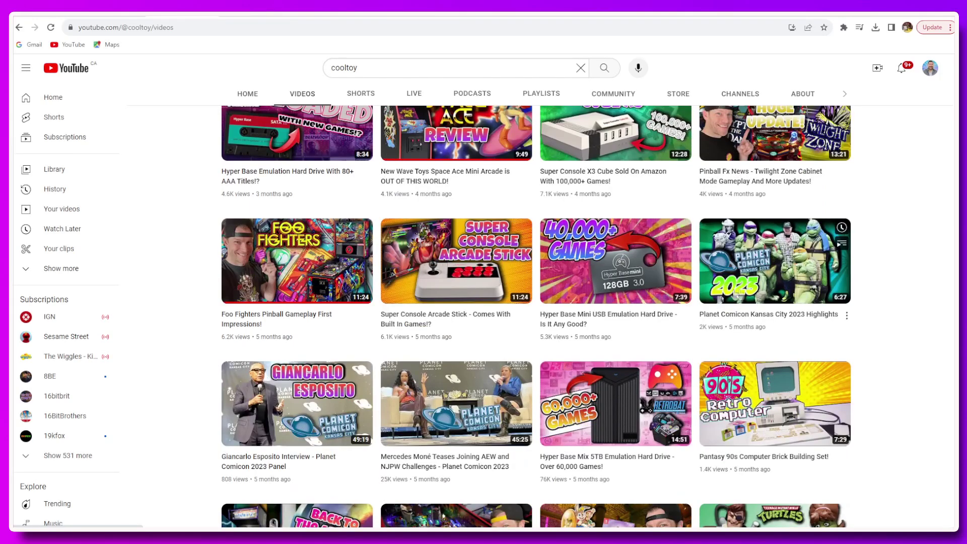
pyautogui.scroll(-2, 566, 407)
pyautogui.scroll(-5, 566, 407)
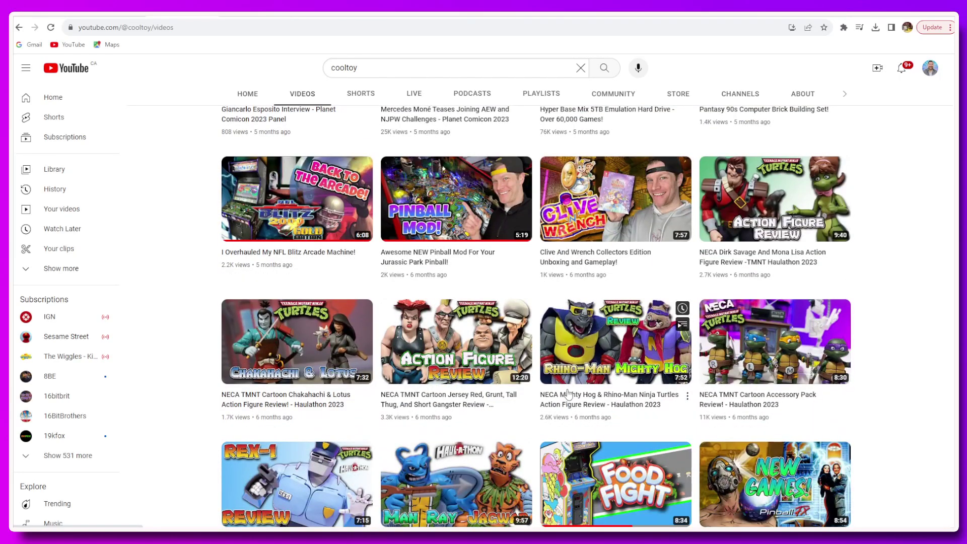
pyautogui.scroll(-3, 569, 398)
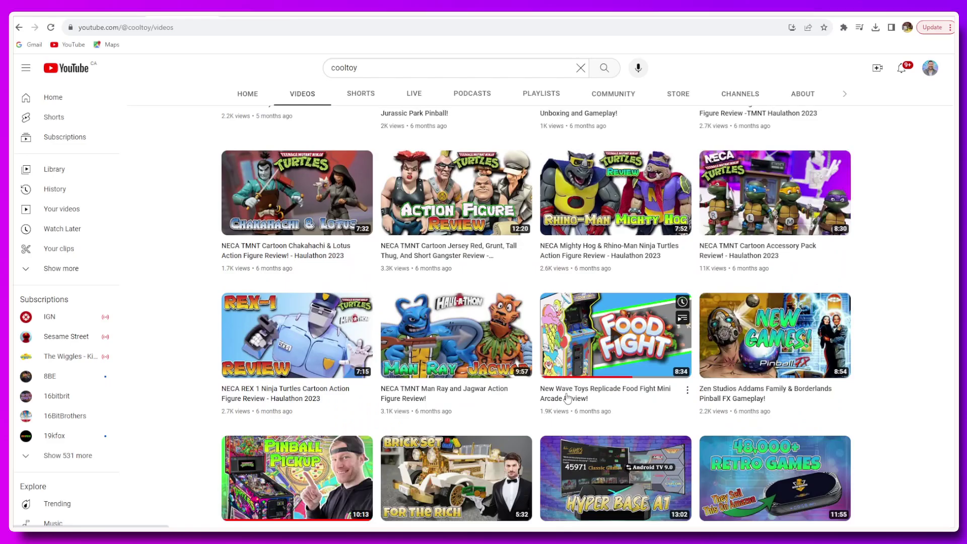
pyautogui.scroll(20, 568, 398)
pyautogui.scroll(7, 566, 396)
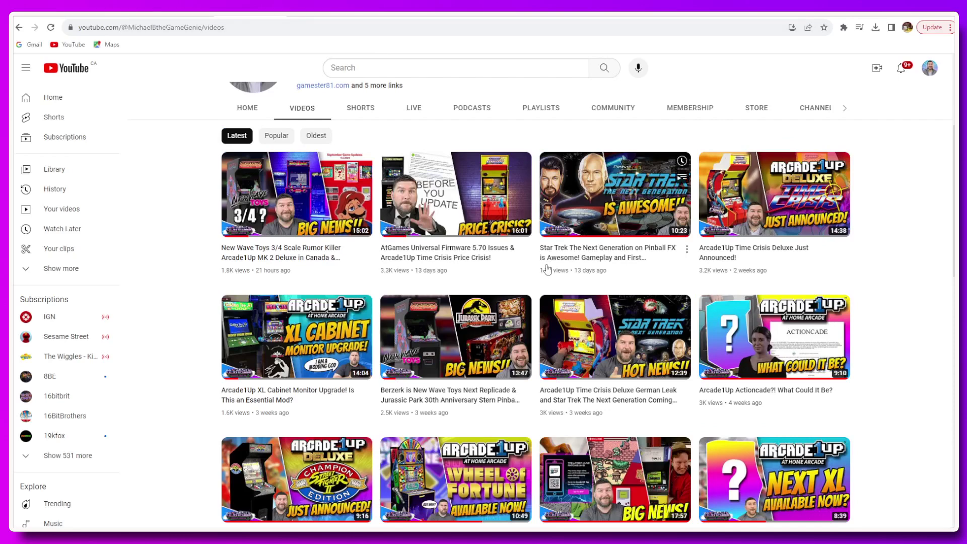
# - Examine the Game Genie channel's Arcade1Up and pinball thumbnails on its YouTube videos page
pyautogui.scroll(-1, 666, 299)
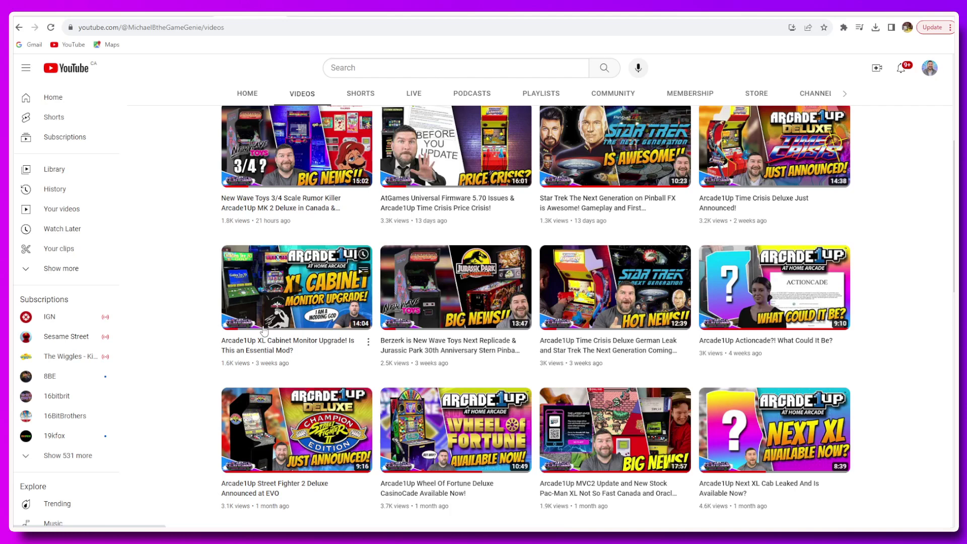
pyautogui.scroll(-2, 263, 331)
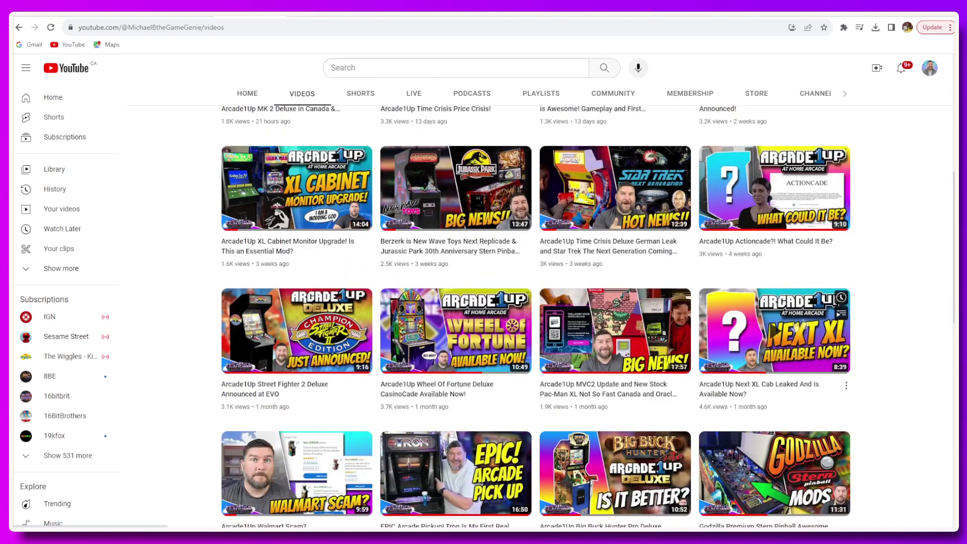
pyautogui.scroll(-2, 630, 387)
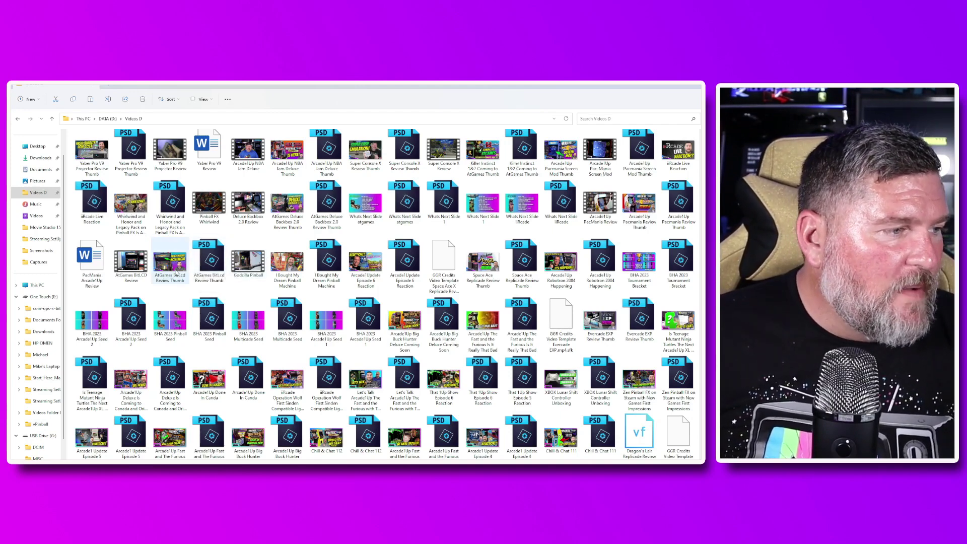
# - Open the AtGames BitLcd Review Thumb PSD from the Videos D folder and shift the Robotron cabinet image on Layer 98 slightly upward
pyautogui.click(218, 268)
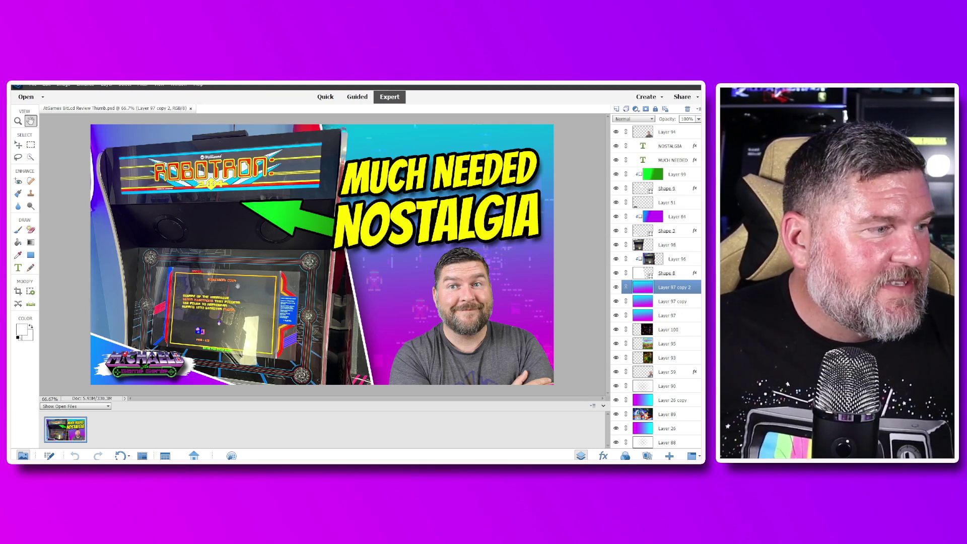
pyautogui.click(665, 246)
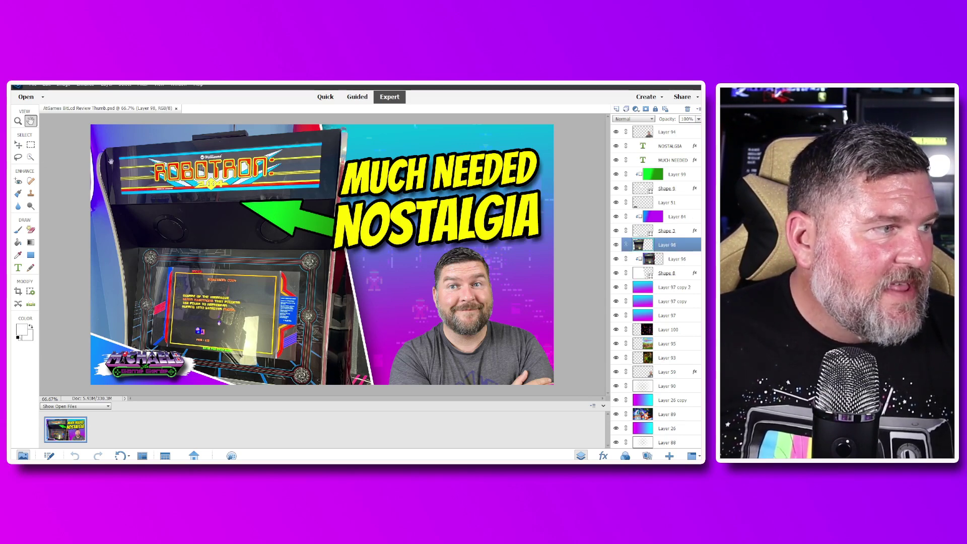
pyautogui.press('v')
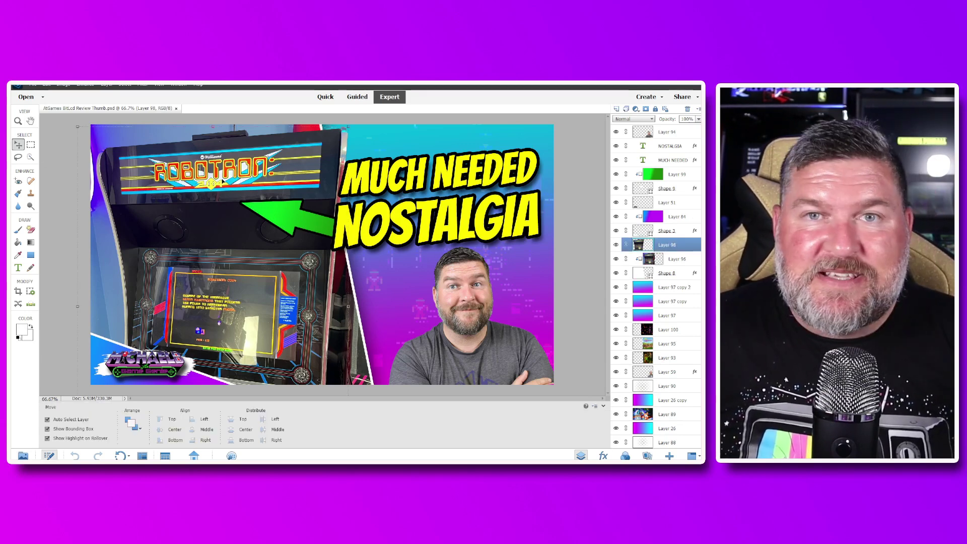
pyautogui.moveTo(223, 182); pyautogui.dragTo(226, 160)
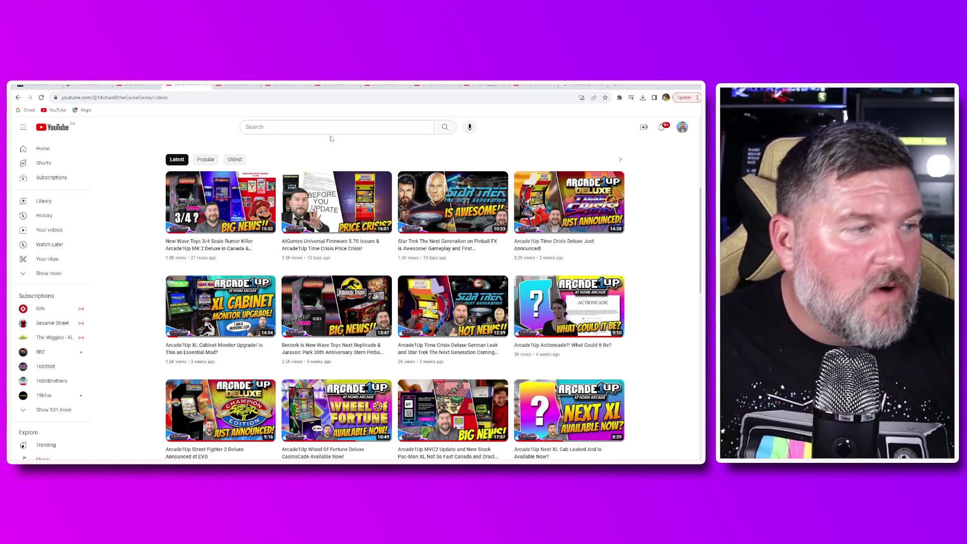
# - Capture the Game Genie channel's video page and crop Screenshot (220).png down to the four columns of thumbnails
pyautogui.scroll(-1, 431, 212)
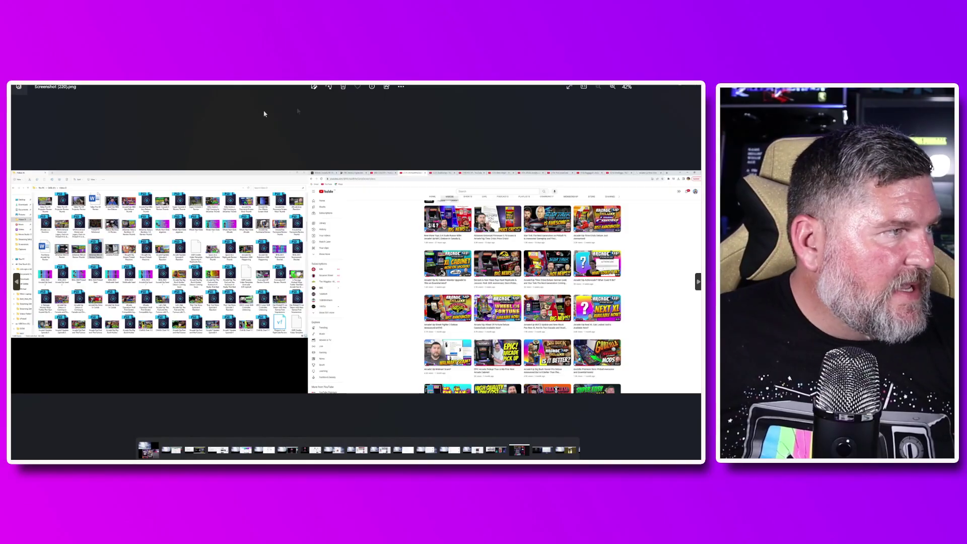
pyautogui.click(315, 87)
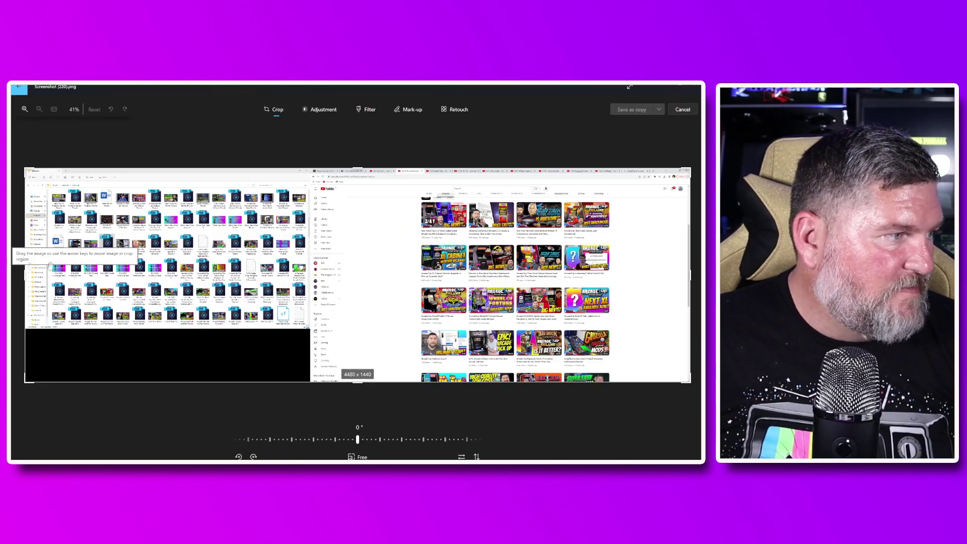
pyautogui.moveTo(19, 272); pyautogui.dragTo(414, 282)
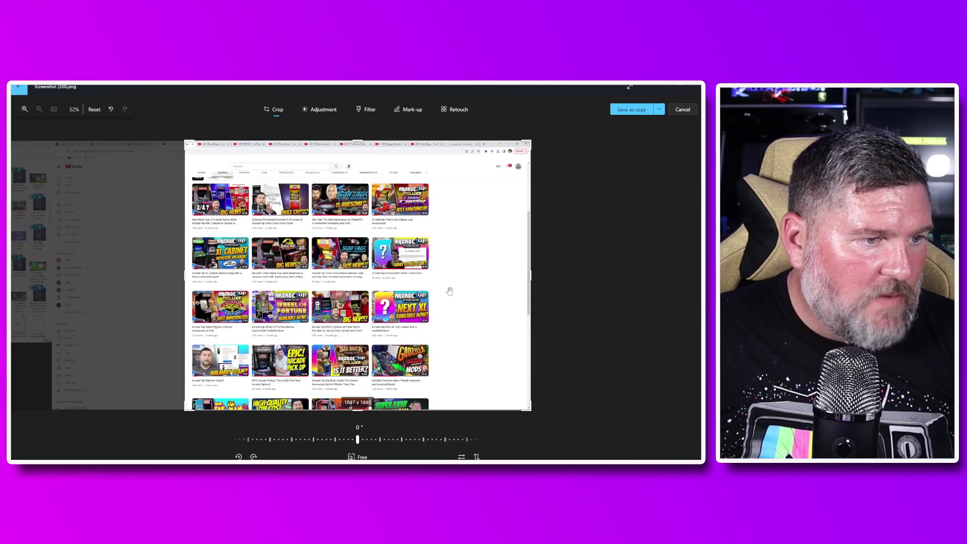
pyautogui.moveTo(531, 279); pyautogui.dragTo(436, 281)
pyautogui.moveTo(360, 142); pyautogui.dragTo(362, 177)
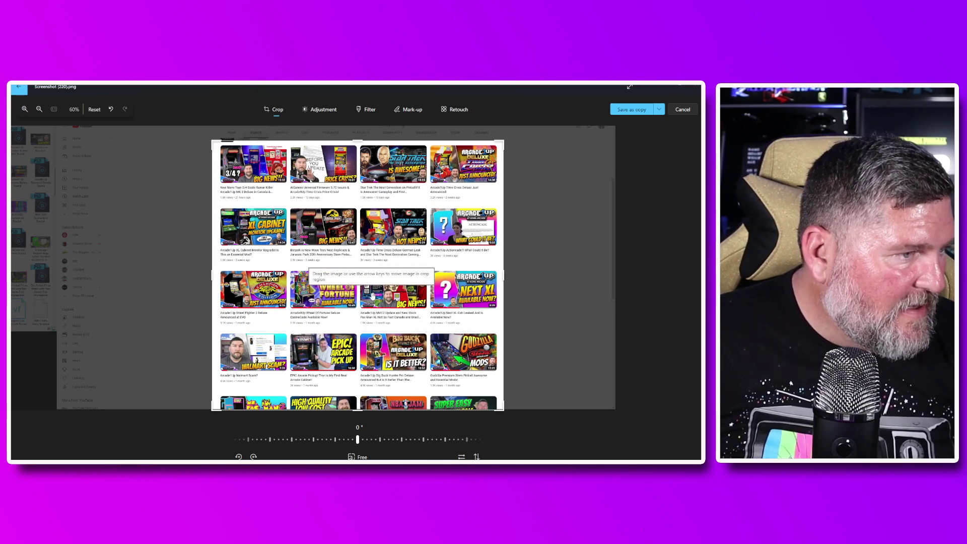
# - Save the cropped image as a PNG copy named Screenshot (220) in Downloads and close the image viewer
pyautogui.click(633, 110)
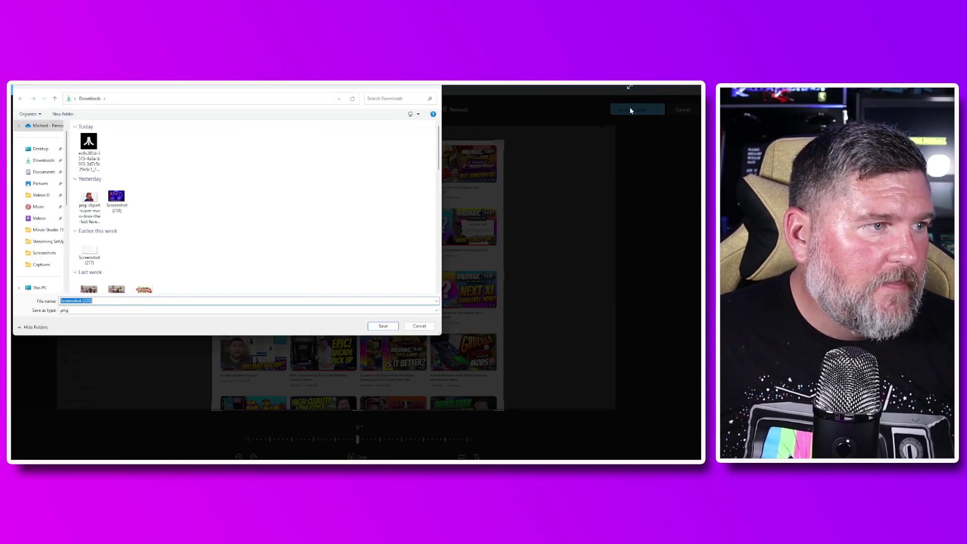
pyautogui.click(389, 326)
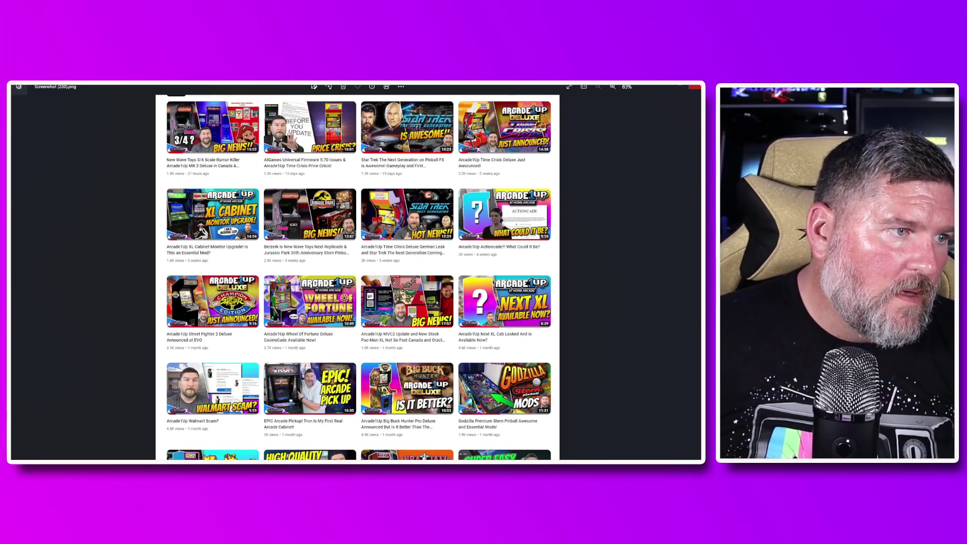
pyautogui.click(695, 87)
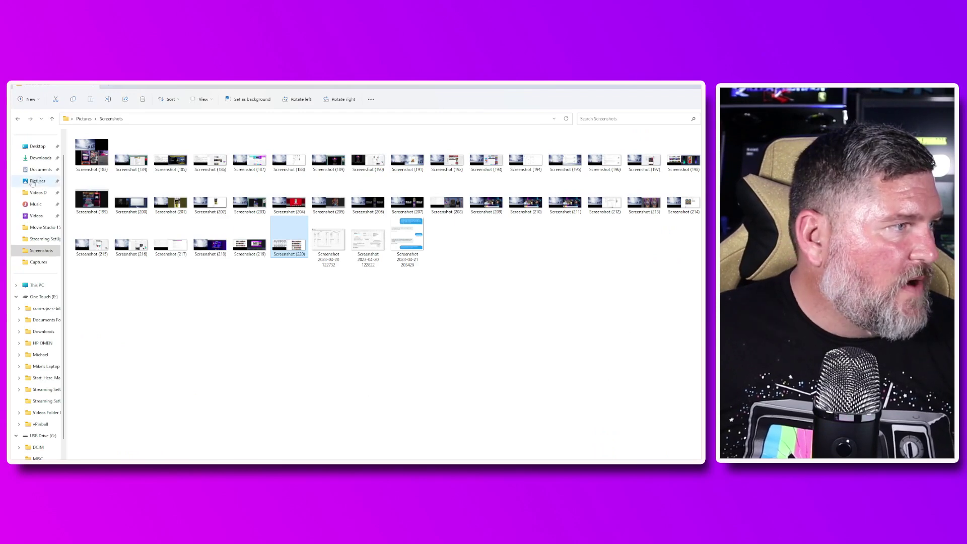
# - Open the cropped Screenshot (220) from the Downloads folder in Photoshop Elements
pyautogui.click(40, 158)
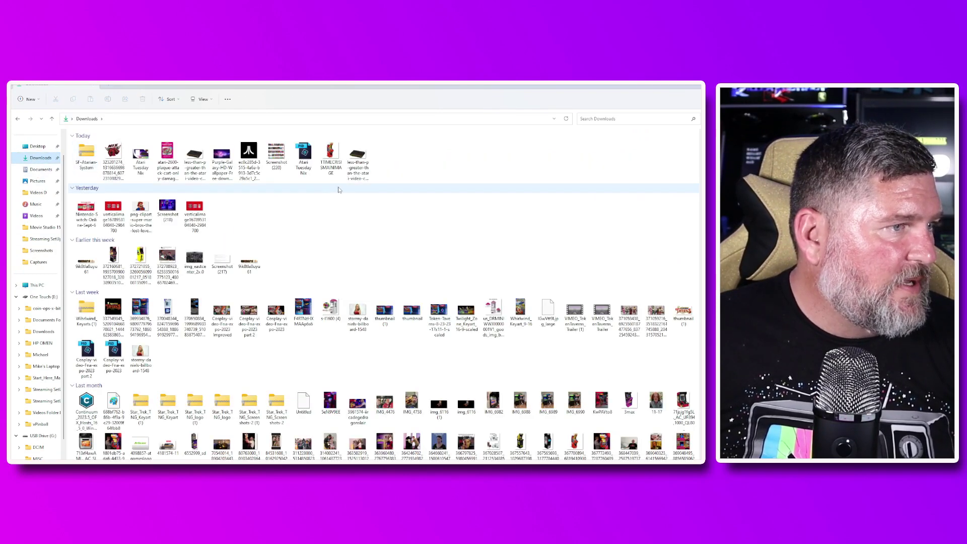
pyautogui.click(276, 154)
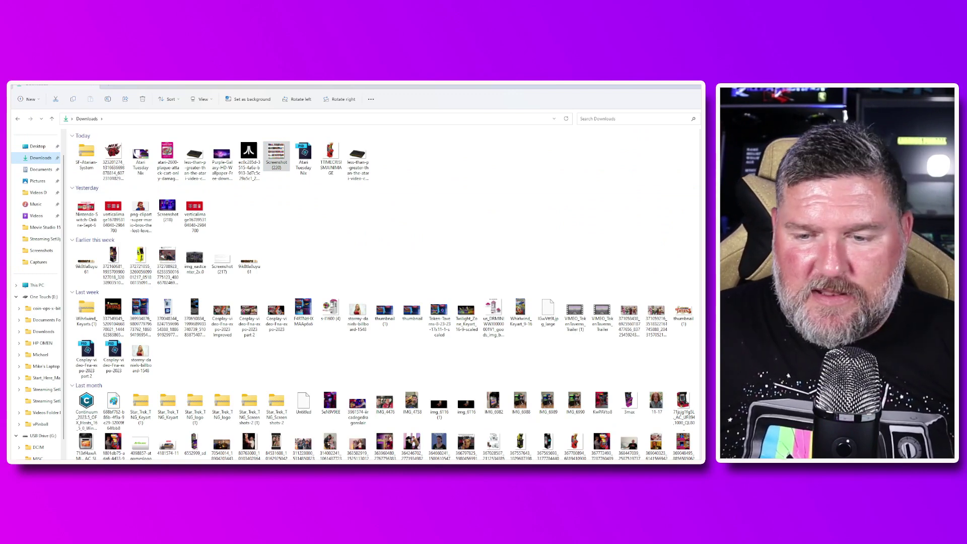
pyautogui.hotkey('alt', 'Tab')
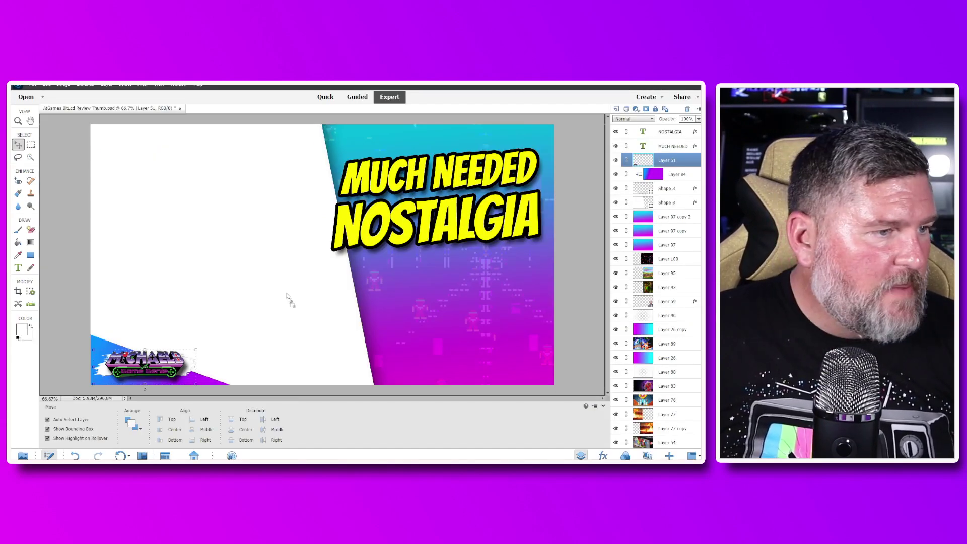
pyautogui.moveTo(275, 274); pyautogui.dragTo(276, 272)
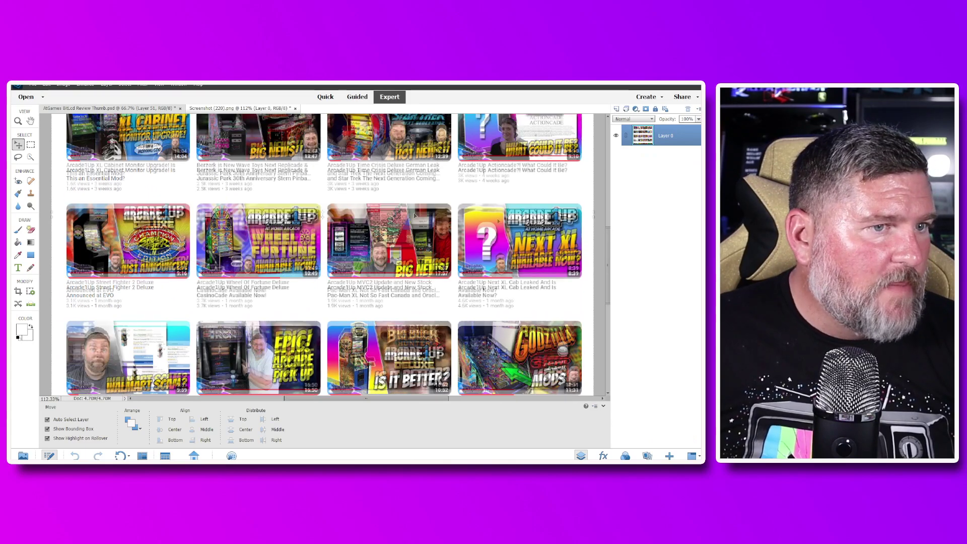
pyautogui.scroll(5, 279, 223)
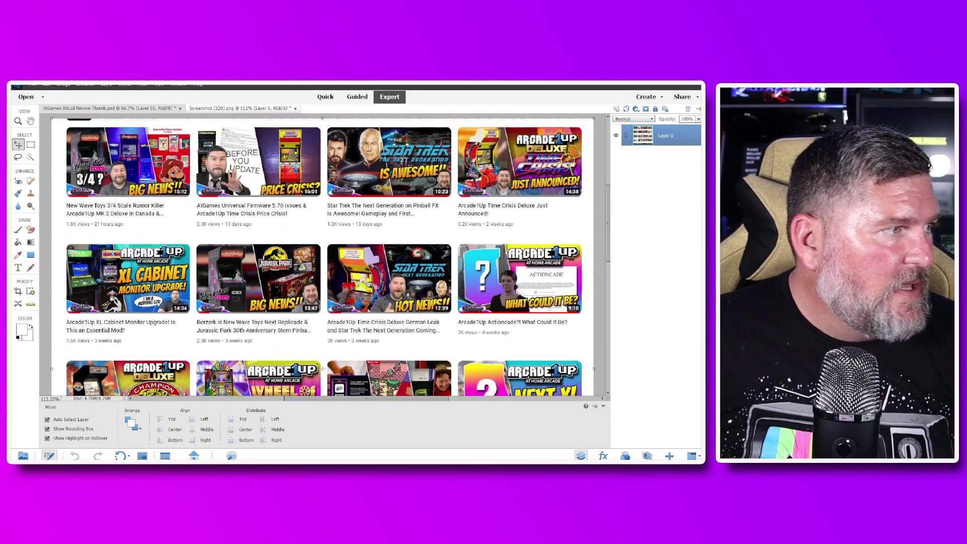
# - Place the channel screenshot in the BitLcd thumbnail document as a layer directly above Shape 8 and clip it to that shape
pyautogui.moveTo(288, 176); pyautogui.dragTo(185, 178)
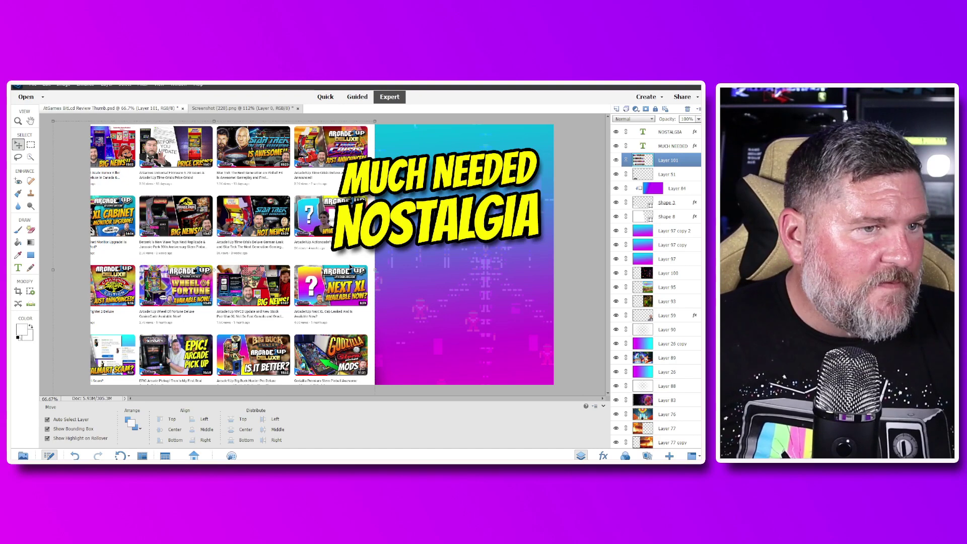
pyautogui.moveTo(679, 159); pyautogui.dragTo(678, 213)
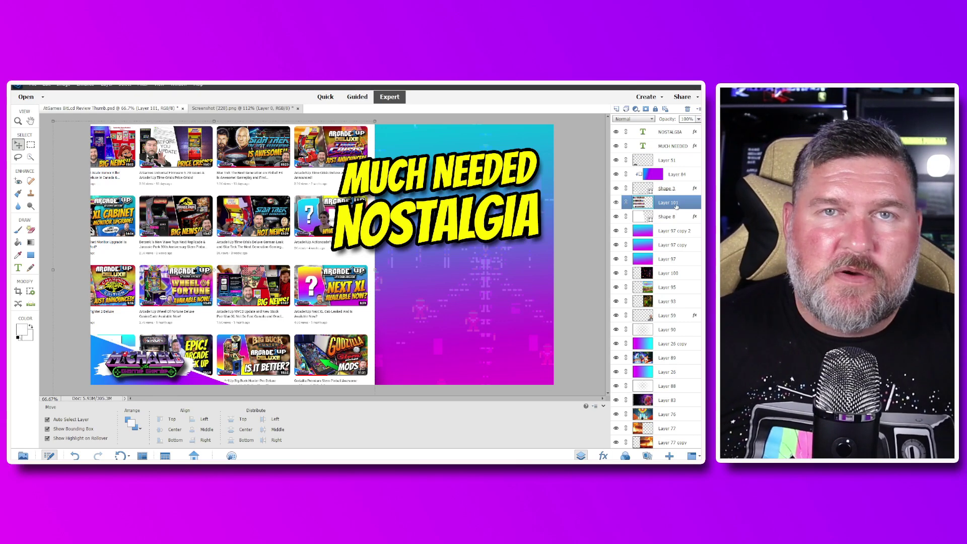
pyautogui.keyDown('alt'); pyautogui.click(638, 209); pyautogui.keyUp('alt')
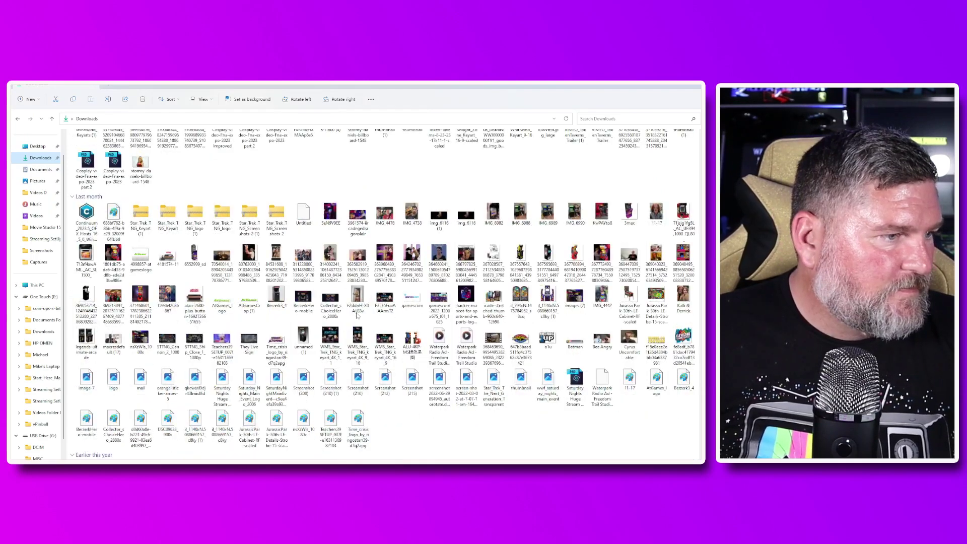
# - Find the June 23rd Grab 2 portrait in the Streaming SetUp folder and open it in Photoshop Elements
pyautogui.scroll(-15, 357, 315)
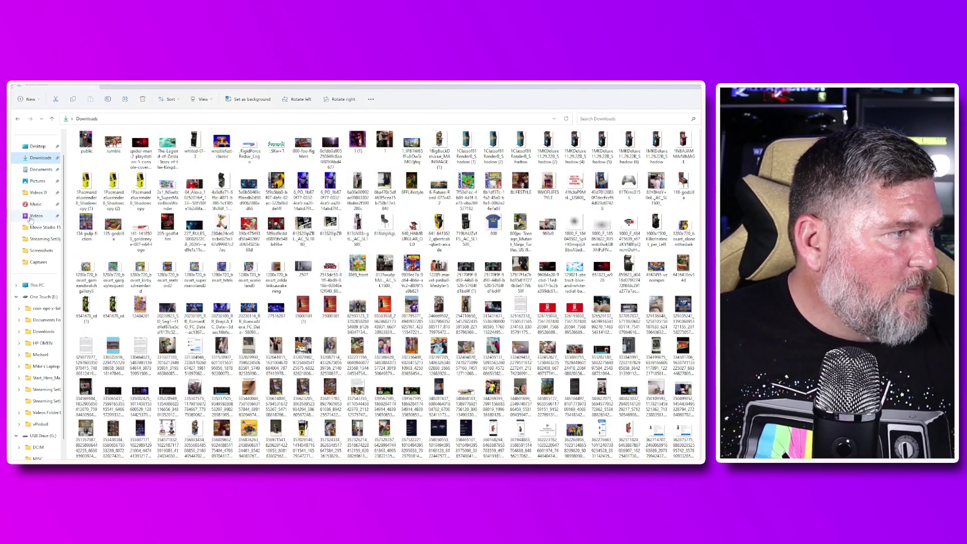
pyautogui.click(41, 240)
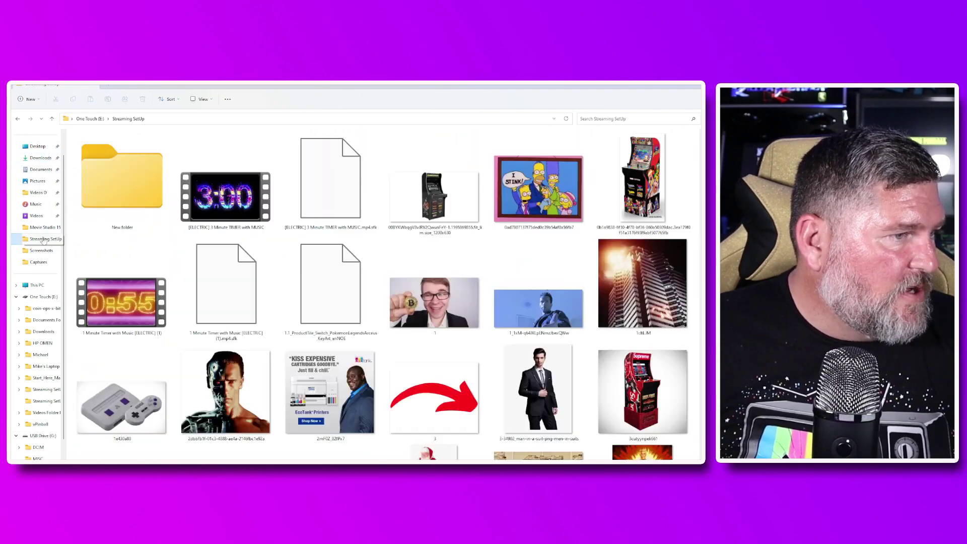
pyautogui.scroll(-15, 371, 298)
pyautogui.scroll(-20, 371, 298)
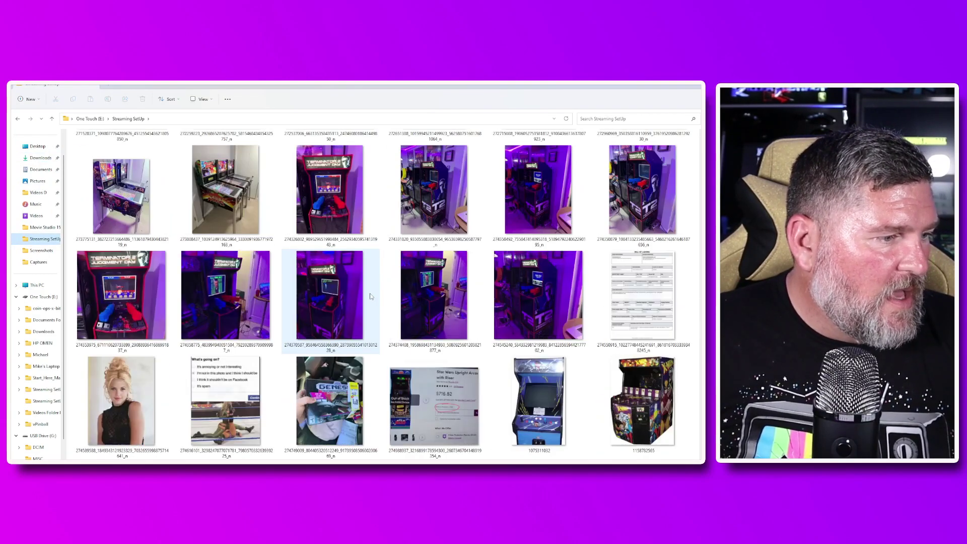
pyautogui.scroll(-20, 370, 296)
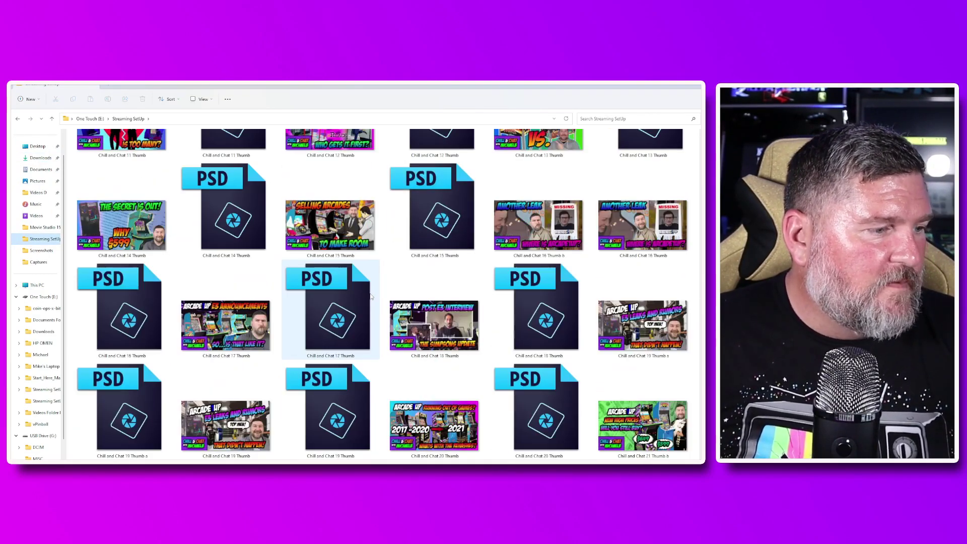
pyautogui.scroll(-10, 370, 296)
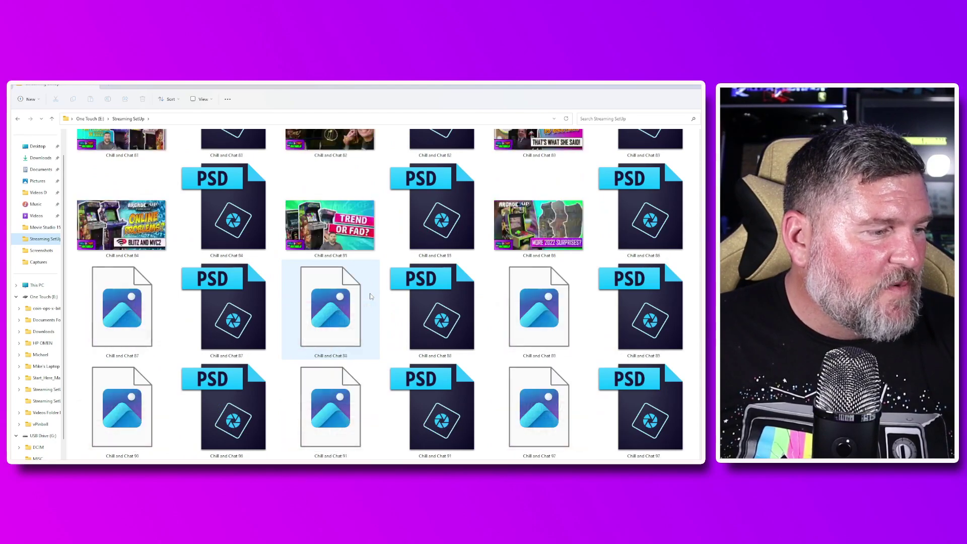
pyautogui.scroll(-15, 370, 296)
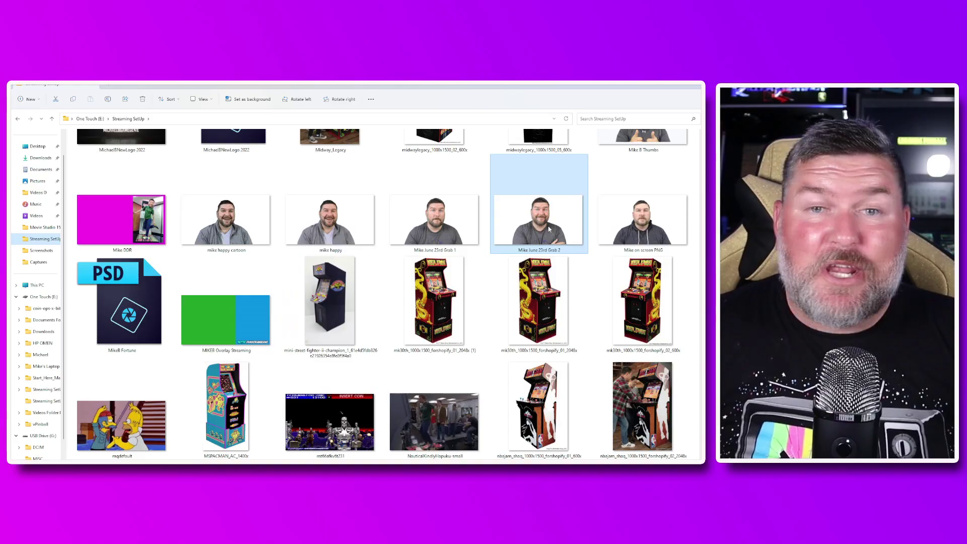
pyautogui.moveTo(549, 229); pyautogui.dragTo(234, 240)
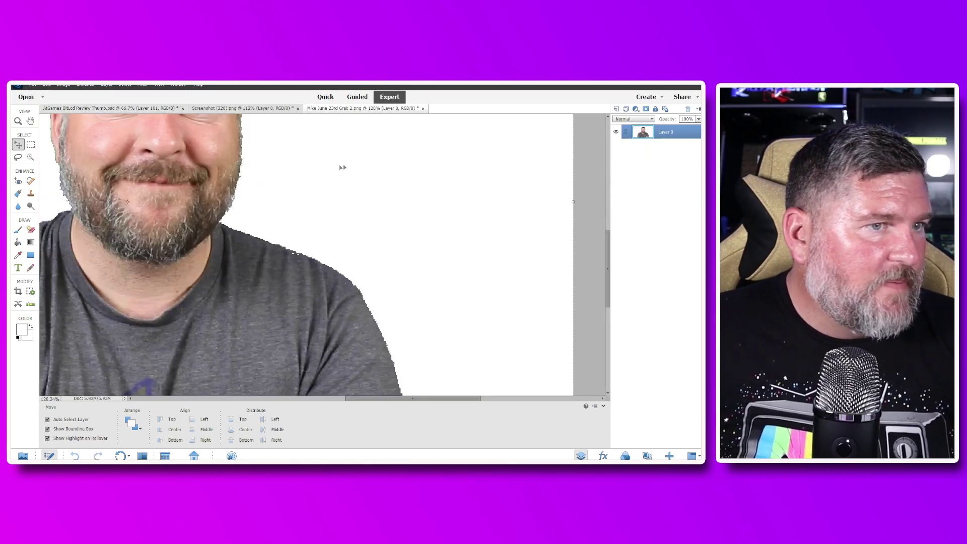
# - Erase the white background around the man in the portrait with the Magic Eraser
pyautogui.moveTo(152, 171); pyautogui.dragTo(271, 315)
pyautogui.click(31, 229)
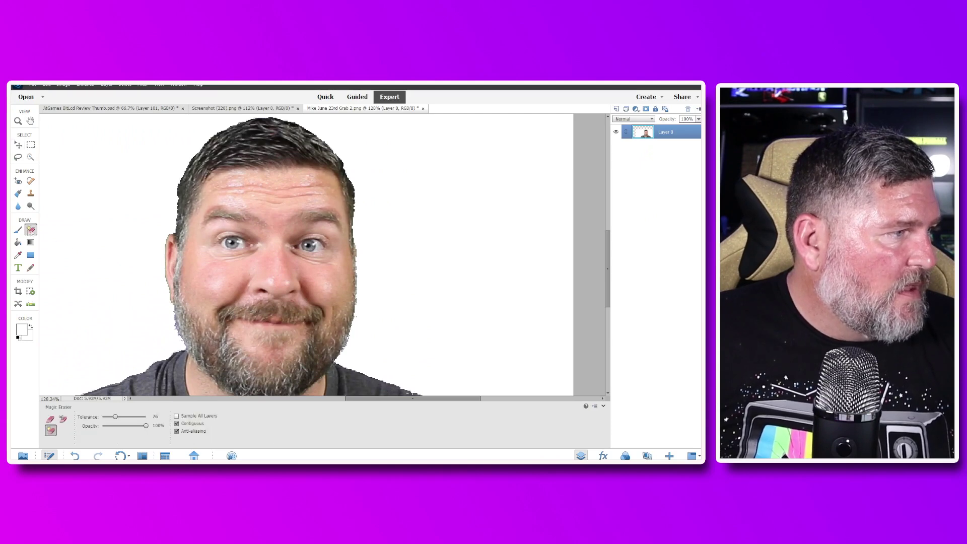
pyautogui.click(110, 230)
pyautogui.press('v')
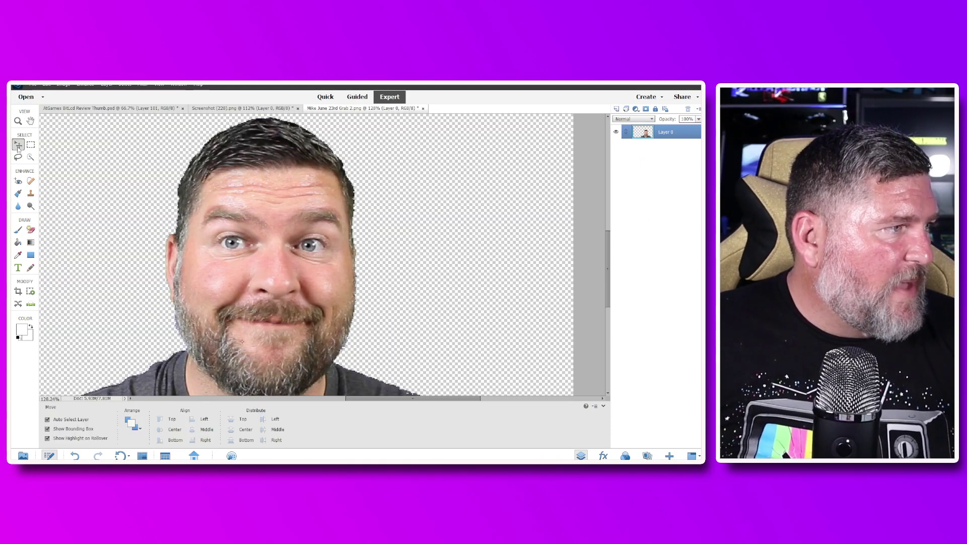
# - Place the cut-out portrait in the BitLcd thumbnail document above the channel screenshot and erase its leftover background with the Magic Eraser
pyautogui.moveTo(252, 238); pyautogui.dragTo(214, 222)
pyautogui.press('e')
pyautogui.click(355, 333)
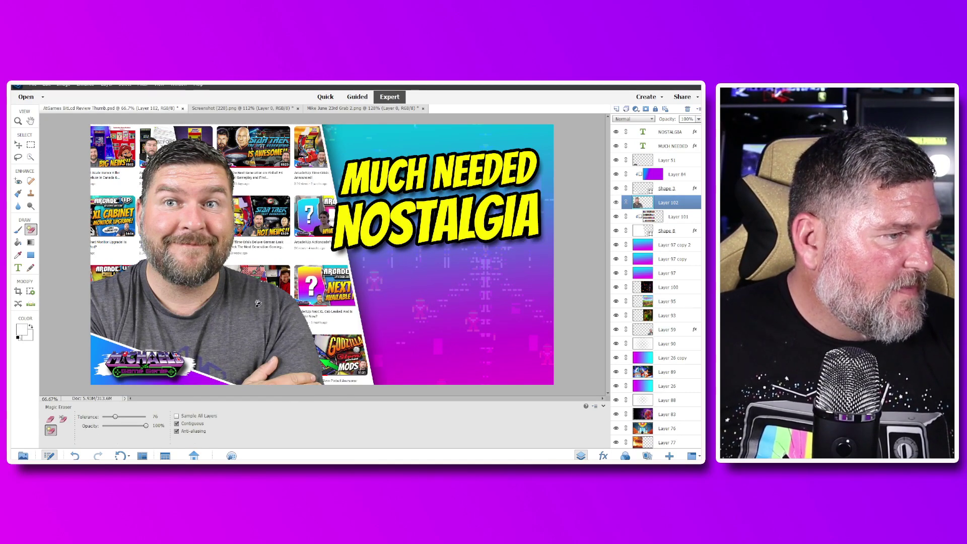
pyautogui.press('v')
pyautogui.moveTo(167, 223)
pyautogui.mouseDown()
pyautogui.moveTo(364, 192)
pyautogui.moveTo(314, 182)
pyautogui.moveTo(315, 167)
pyautogui.mouseUp()
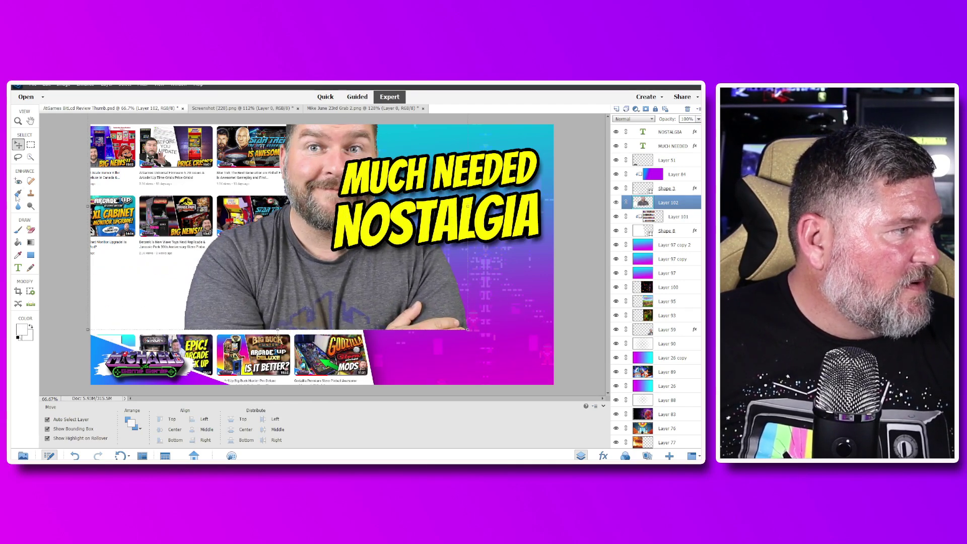
pyautogui.click(30, 230)
pyautogui.click(125, 305)
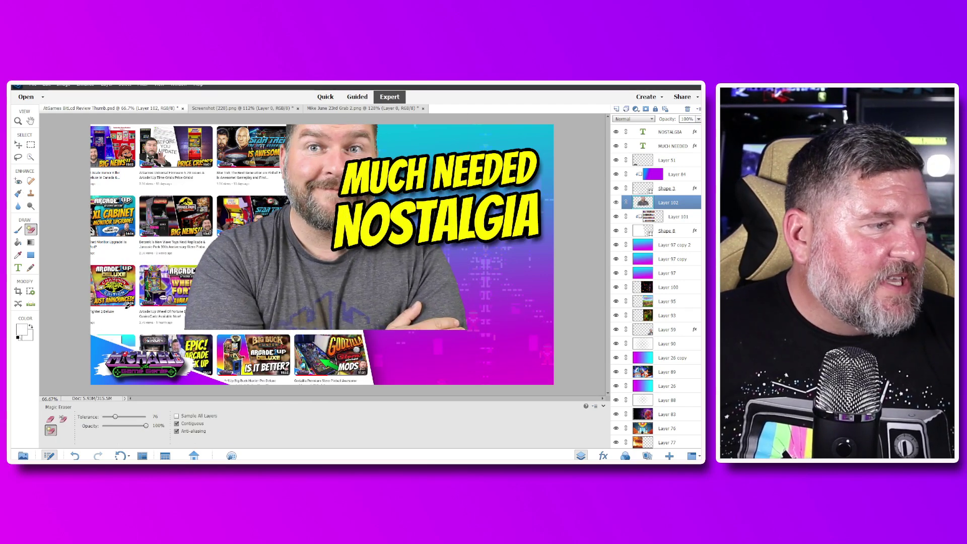
# - Move the portrait to the lower-left area of the thumbnail and scale it proportionally to about 92.43%
pyautogui.press('v')
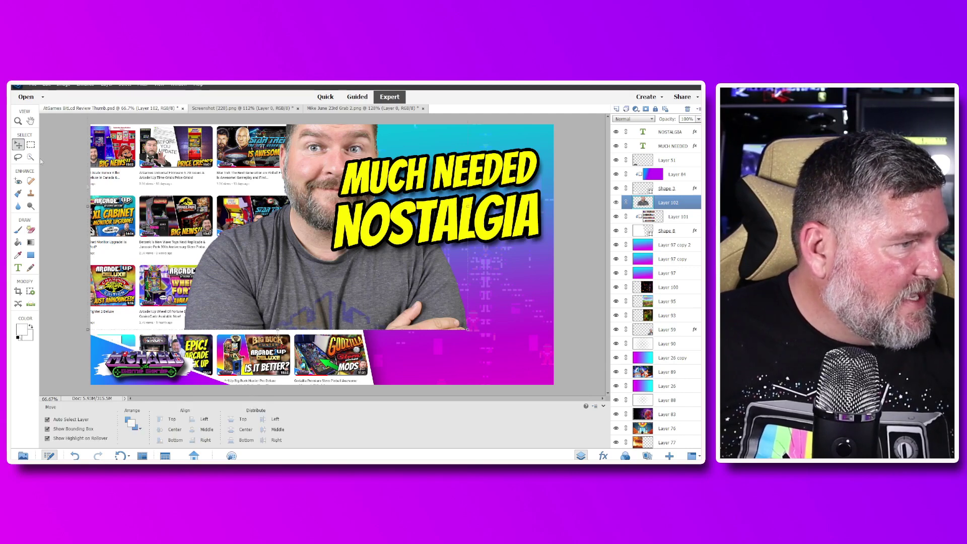
pyautogui.moveTo(263, 264); pyautogui.dragTo(147, 328)
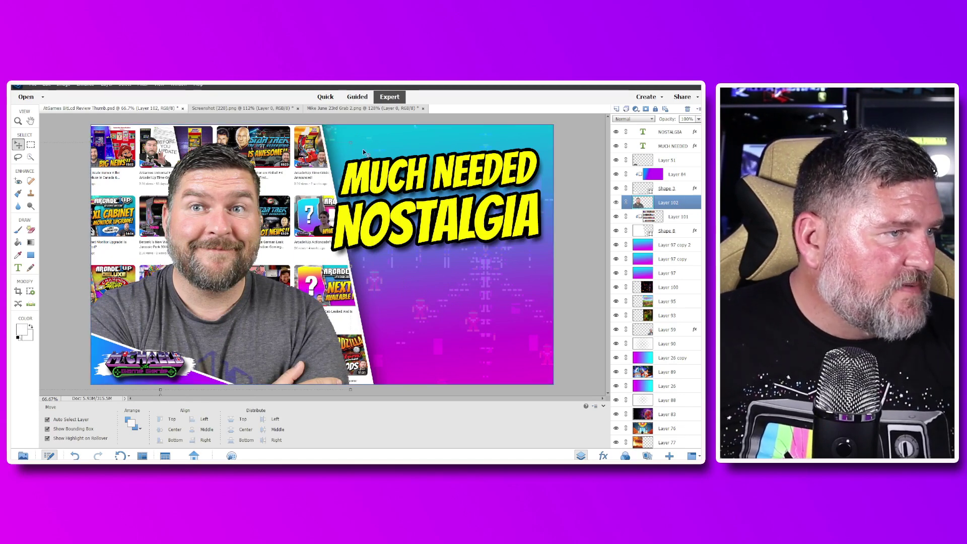
pyautogui.moveTo(351, 144); pyautogui.dragTo(237, 233)
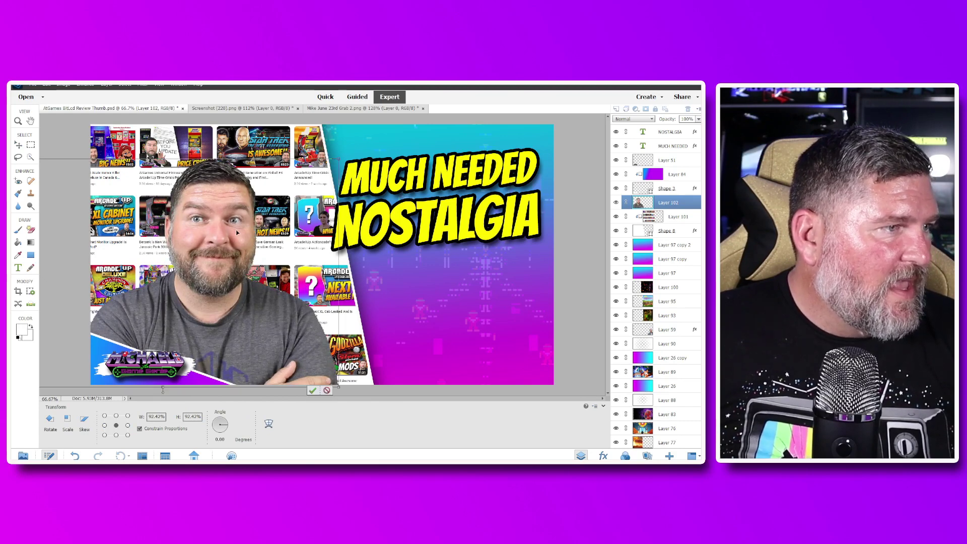
pyautogui.click(311, 391)
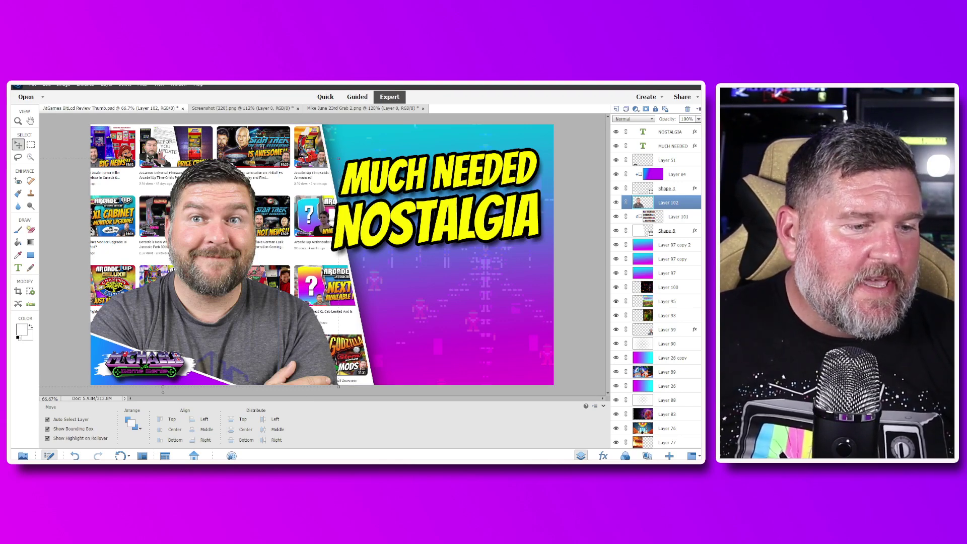
# - Try a Gaussian Blur on the channel screenshot layer and undo it
pyautogui.click(625, 456)
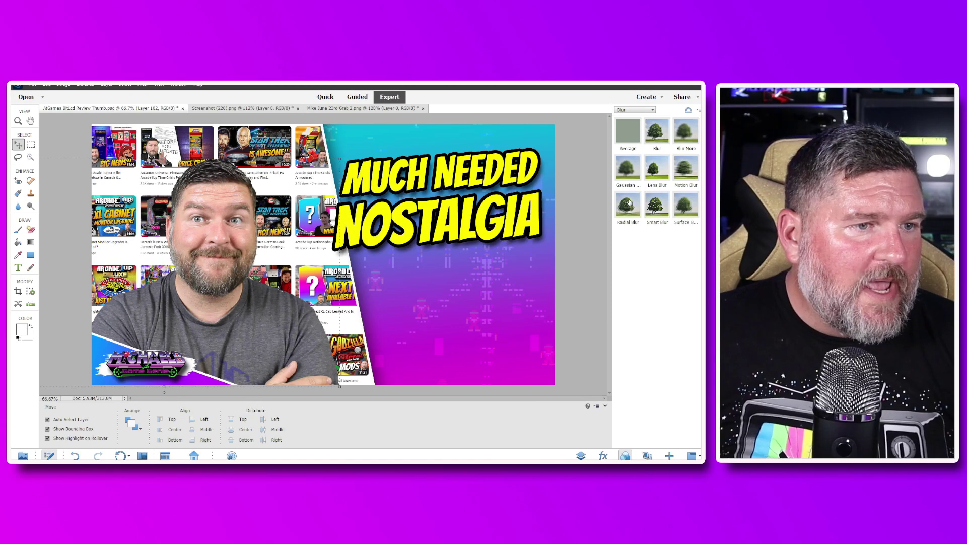
pyautogui.click(582, 455)
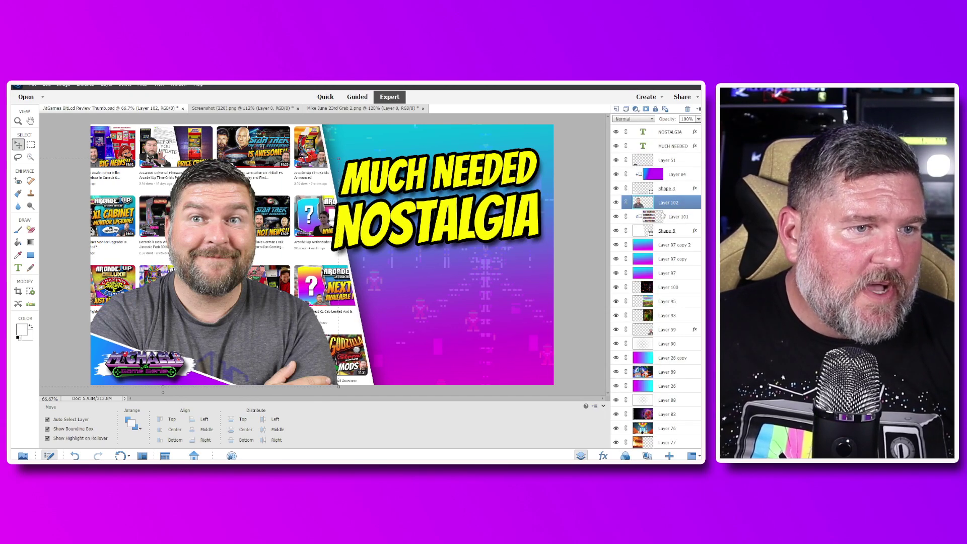
pyautogui.click(663, 217)
pyautogui.click(625, 456)
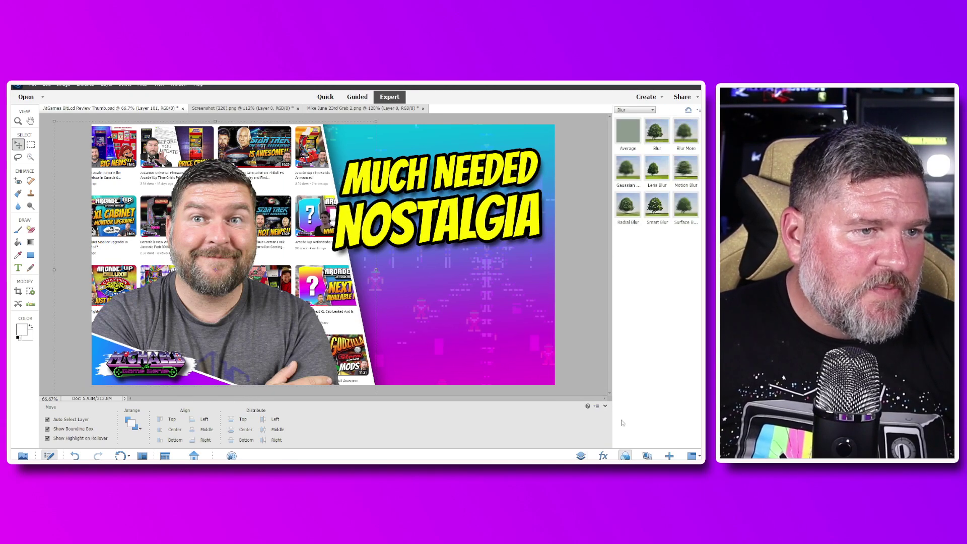
pyautogui.click(627, 176)
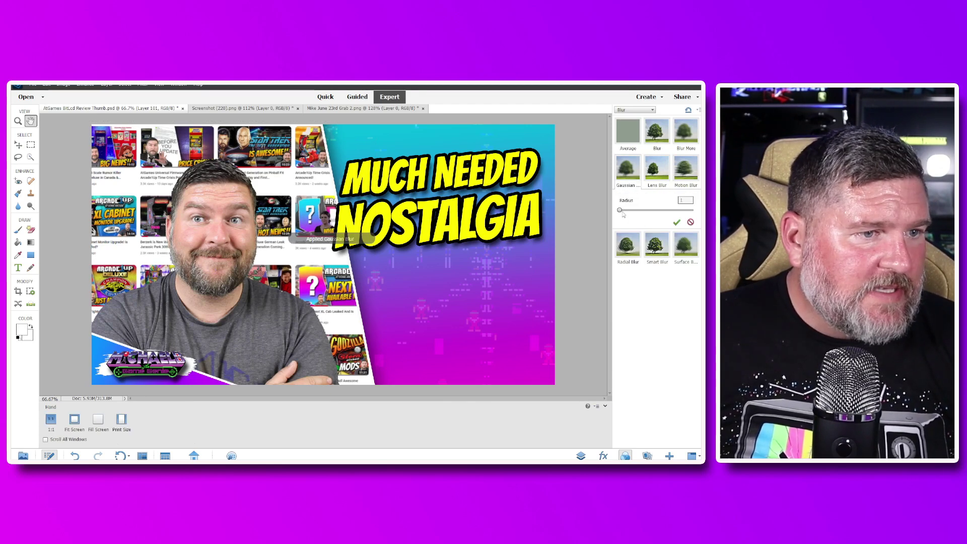
pyautogui.moveTo(624, 214); pyautogui.dragTo(622, 216)
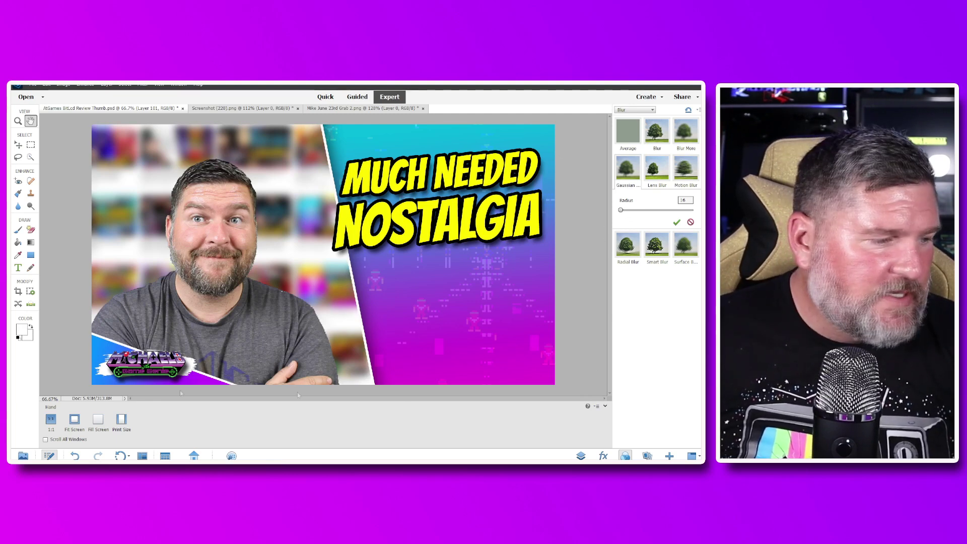
pyautogui.click(74, 456)
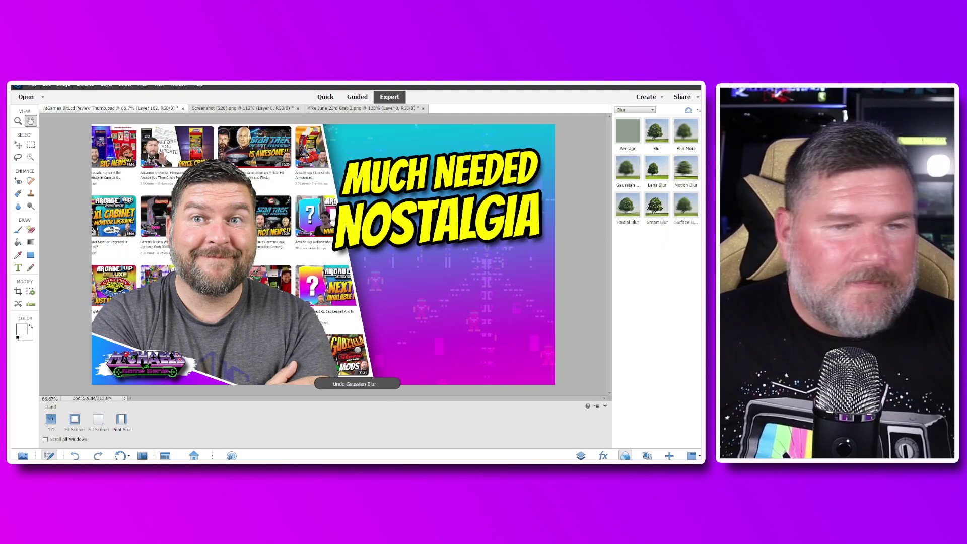
# - Add a layer directly above the channel screenshot, fill it with a diagonal grey linear gradient, and clip it to the layer below
pyautogui.press('F11')
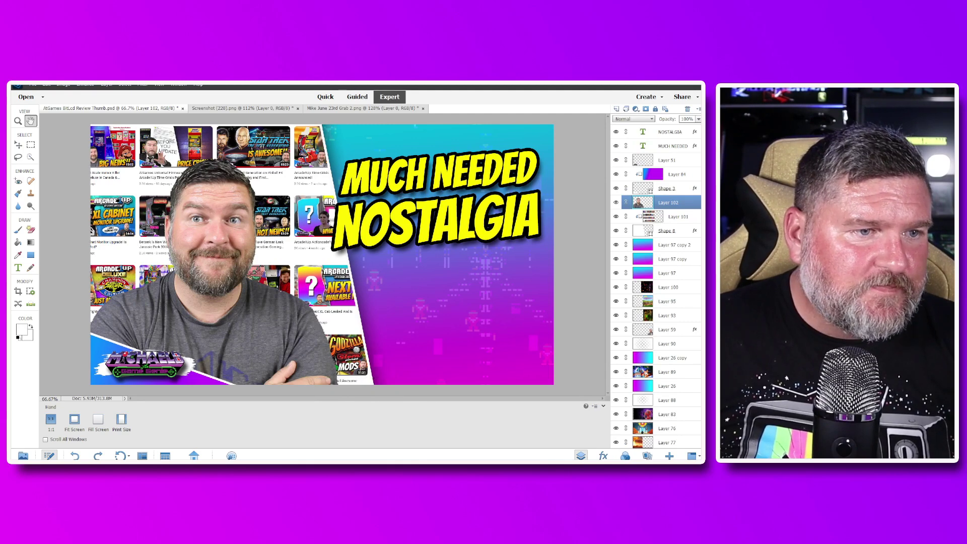
pyautogui.click(680, 218)
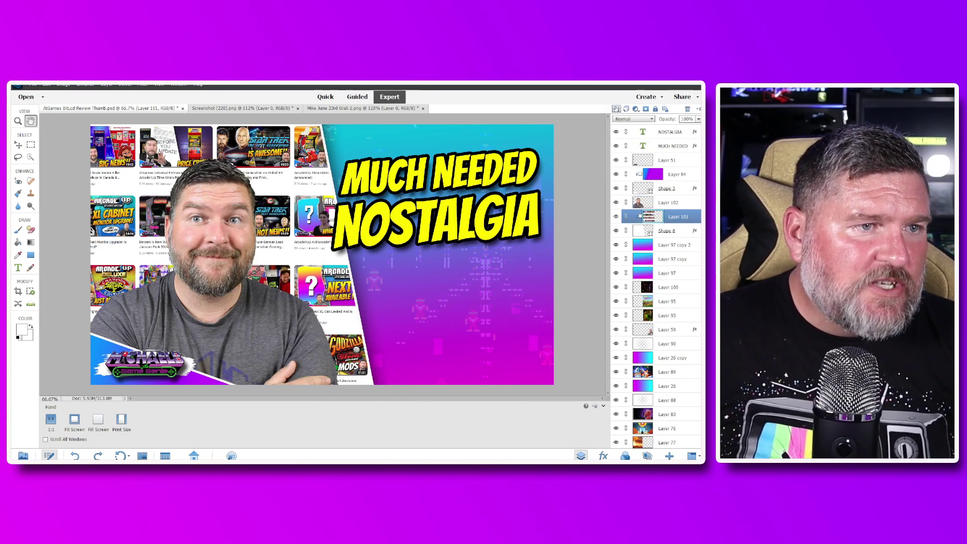
pyautogui.click(616, 108)
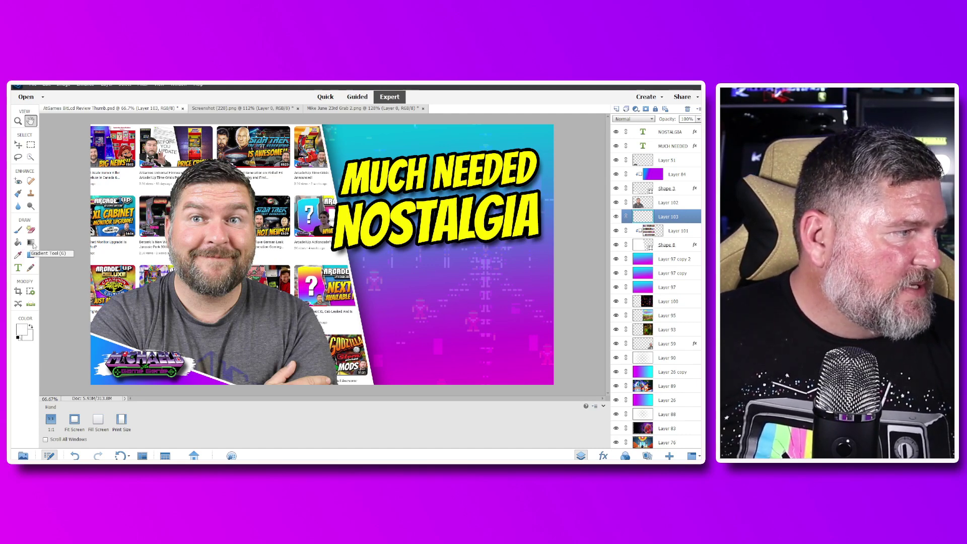
pyautogui.click(32, 244)
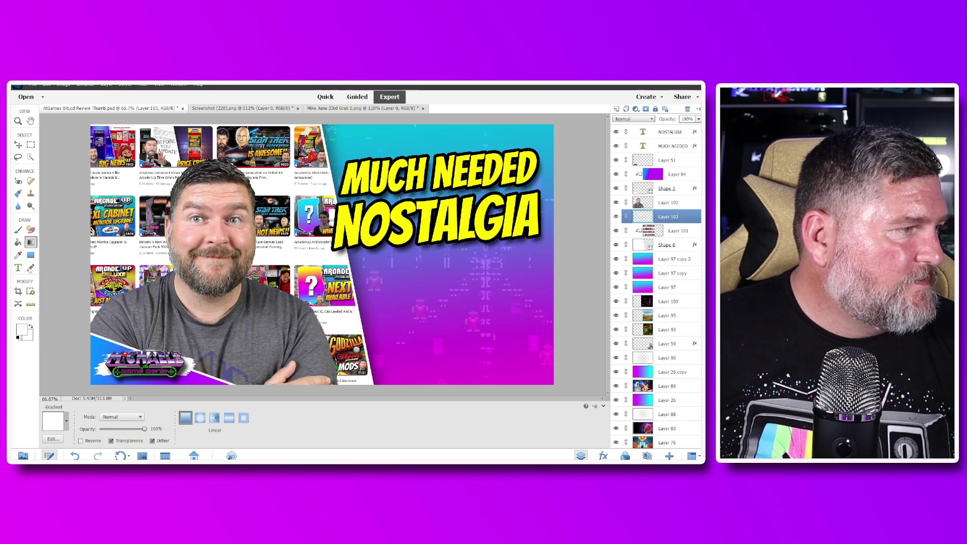
pyautogui.click(18, 255)
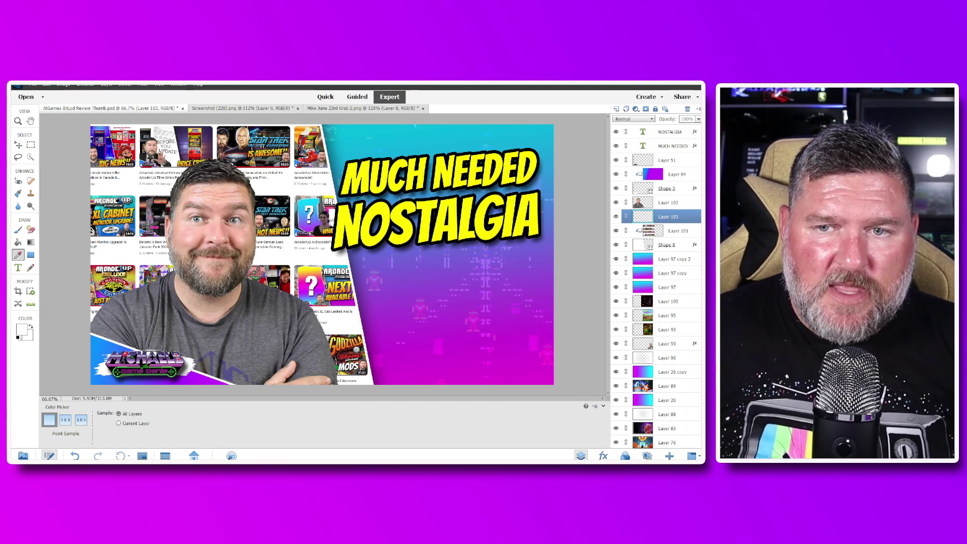
pyautogui.press('g')
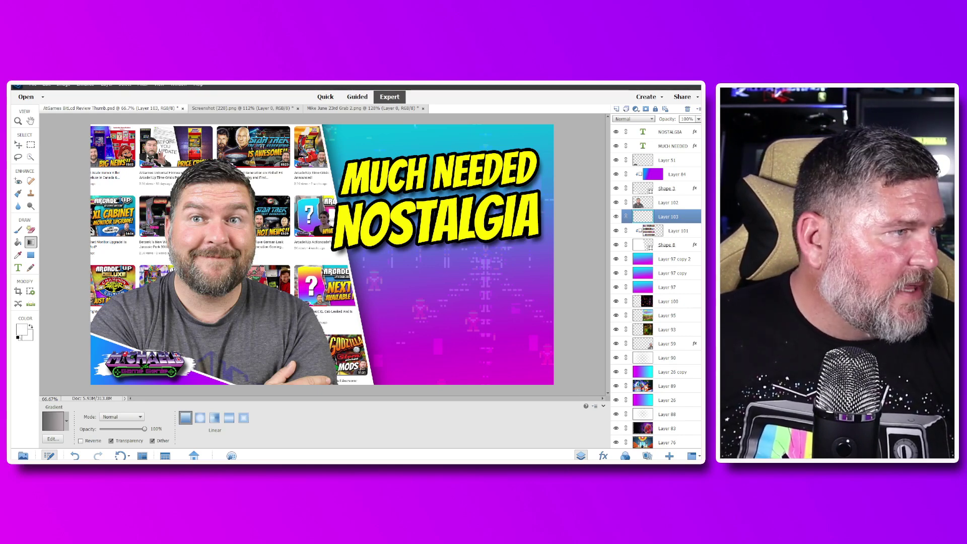
pyautogui.moveTo(169, 127); pyautogui.dragTo(252, 322)
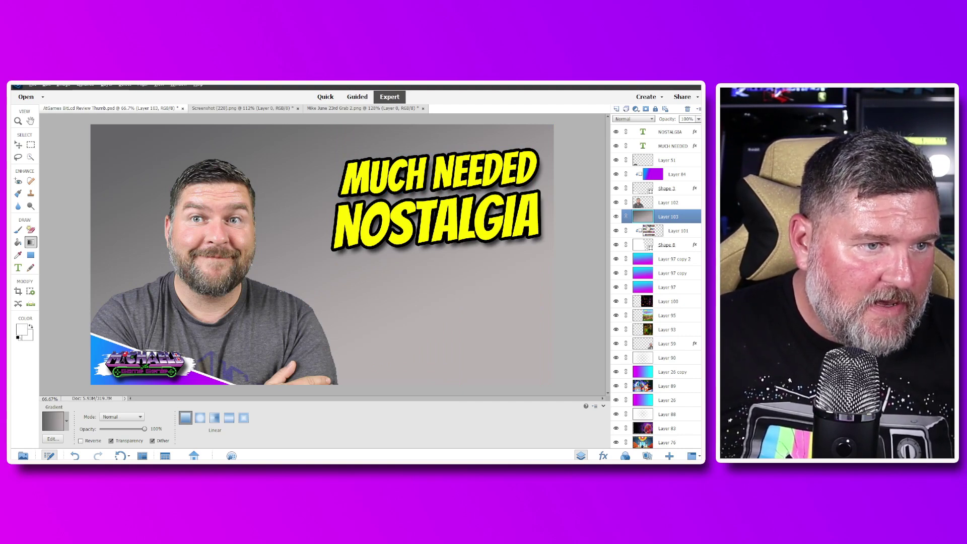
pyautogui.keyDown('alt'); pyautogui.click(649, 222); pyautogui.keyUp('alt')
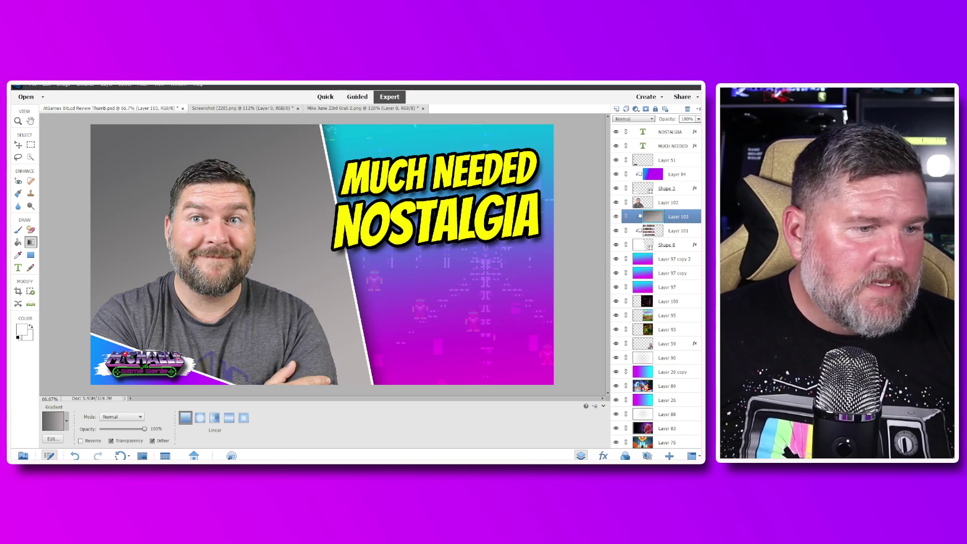
# - Apply the first Visibility layer style to the clipped grey gradient layer
pyautogui.click(648, 456)
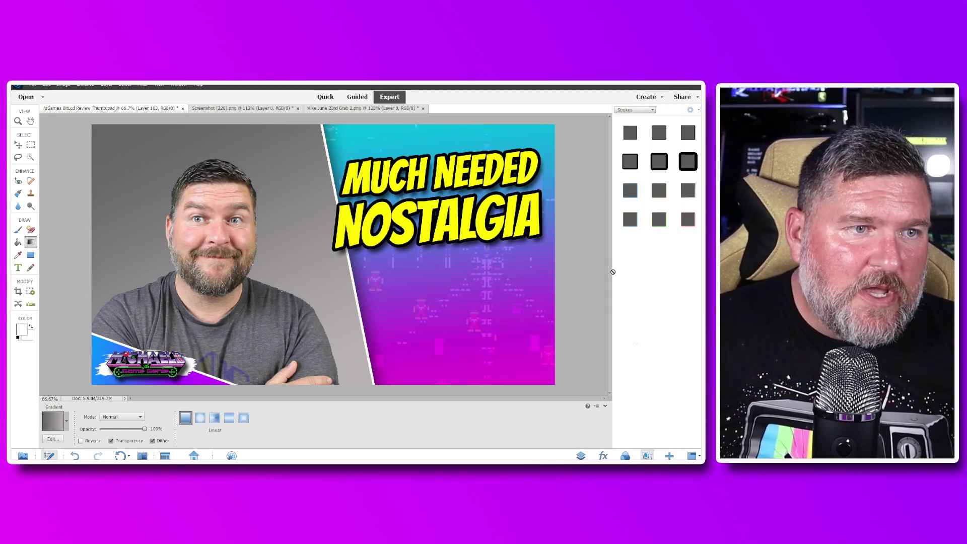
pyautogui.click(636, 110)
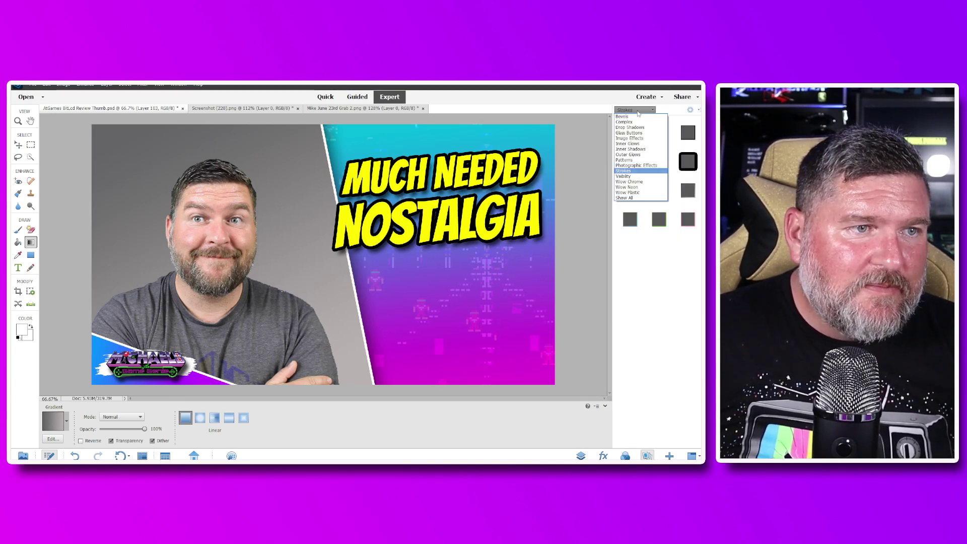
pyautogui.click(627, 177)
pyautogui.moveTo(631, 133); pyautogui.dragTo(291, 158)
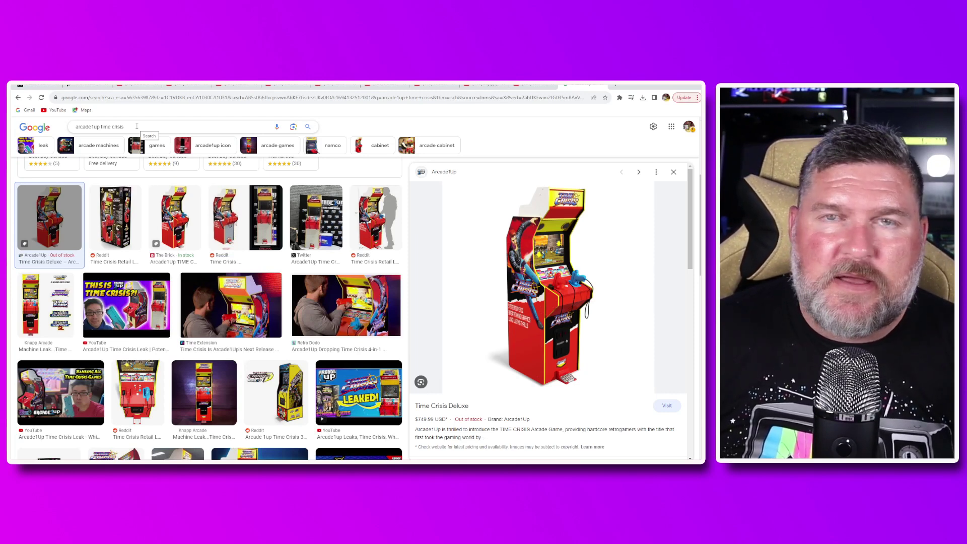
# - Switch to Google Images in the browser and search for "youtube logo"
pyautogui.moveTo(153, 123); pyautogui.dragTo(59, 132)
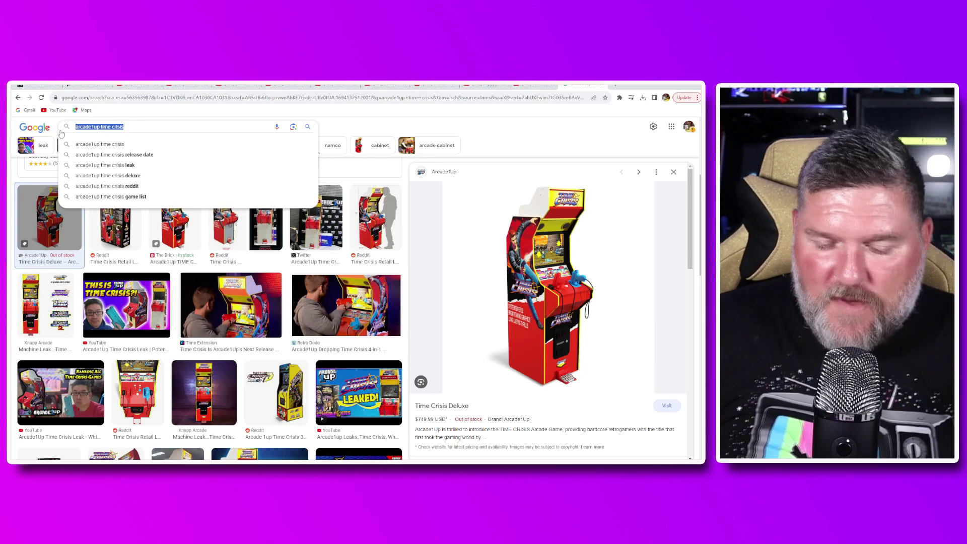
pyautogui.write('yout')
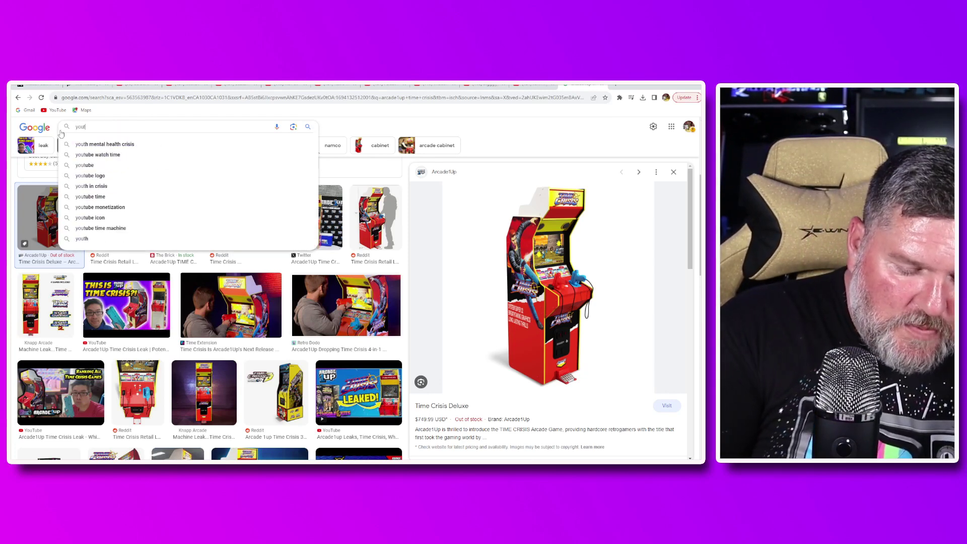
pyautogui.write('ube logo')
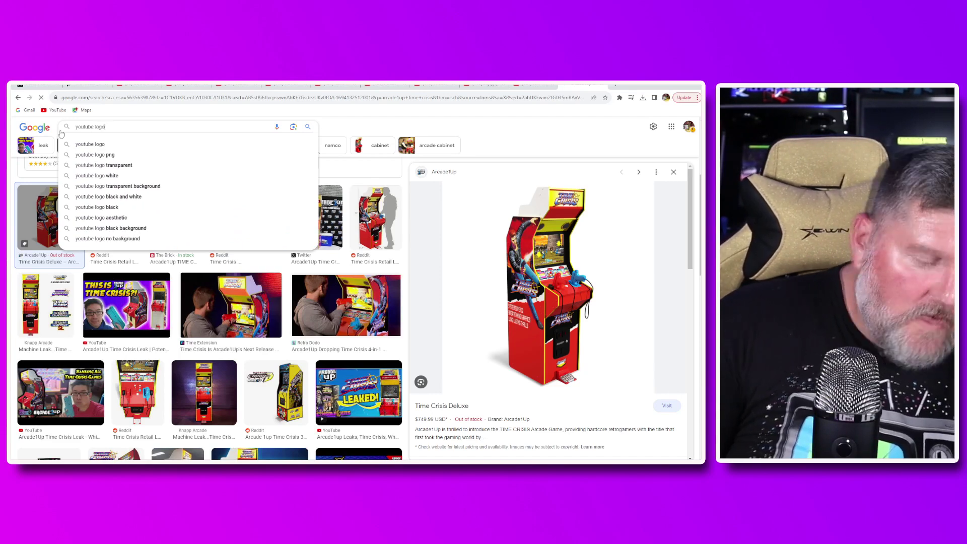
pyautogui.press('Return')
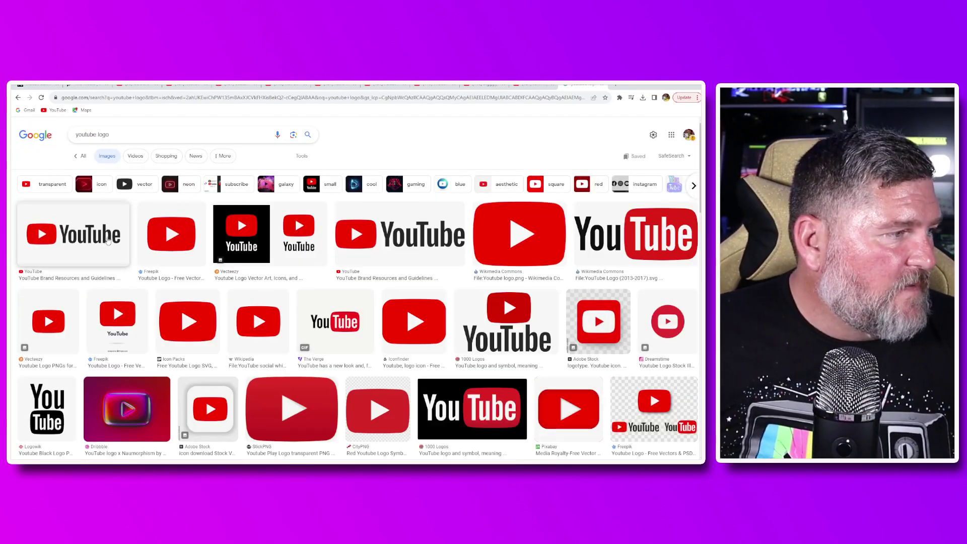
# - Preview the two YouTube Brand Resources logos and the Seeklogo PNG vector logo to check their size and suitability
pyautogui.click(108, 241)
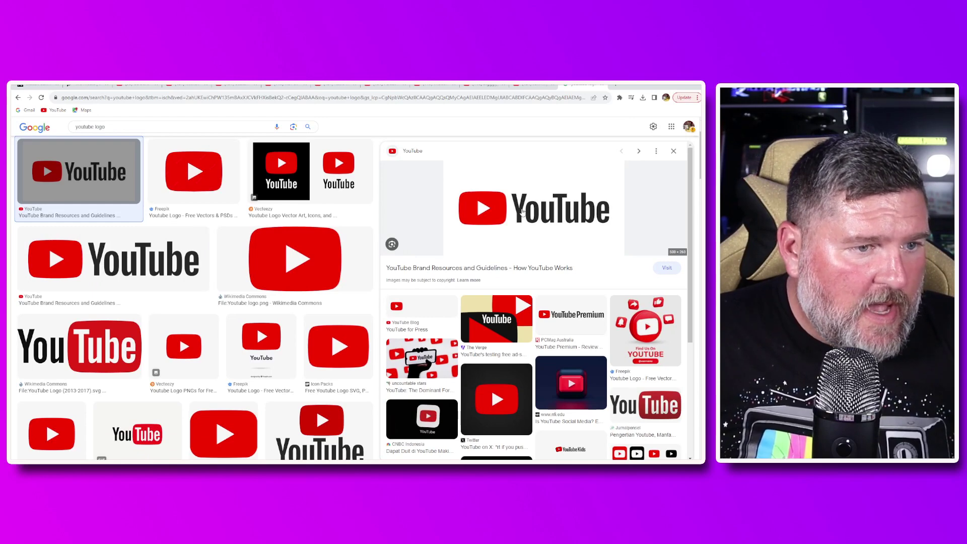
pyautogui.click(113, 260)
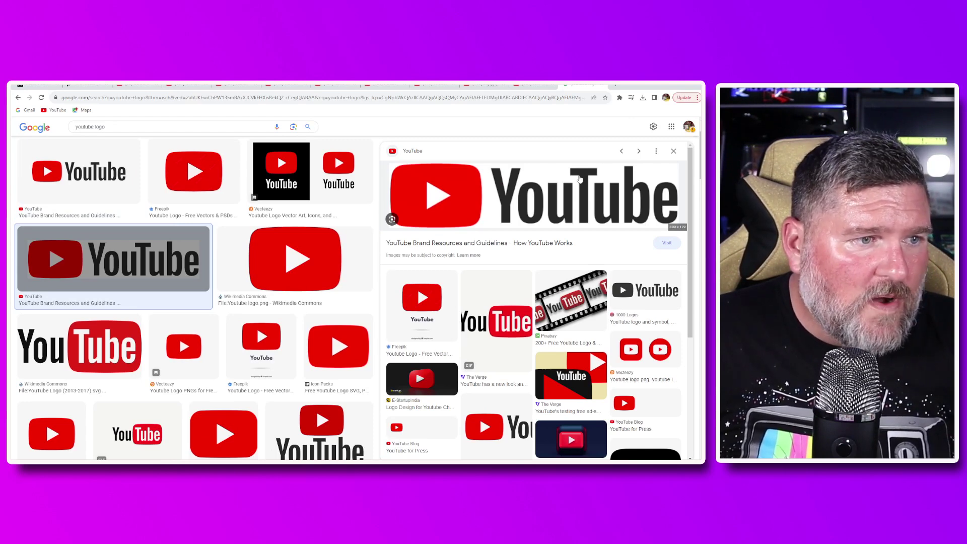
pyautogui.scroll(-2, 153, 236)
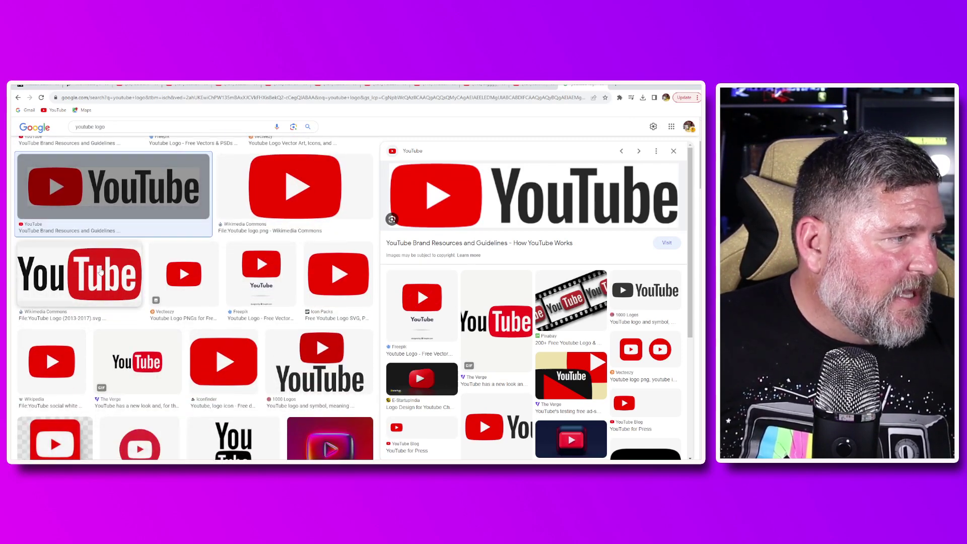
pyautogui.scroll(3, 152, 236)
pyautogui.scroll(-6, 186, 220)
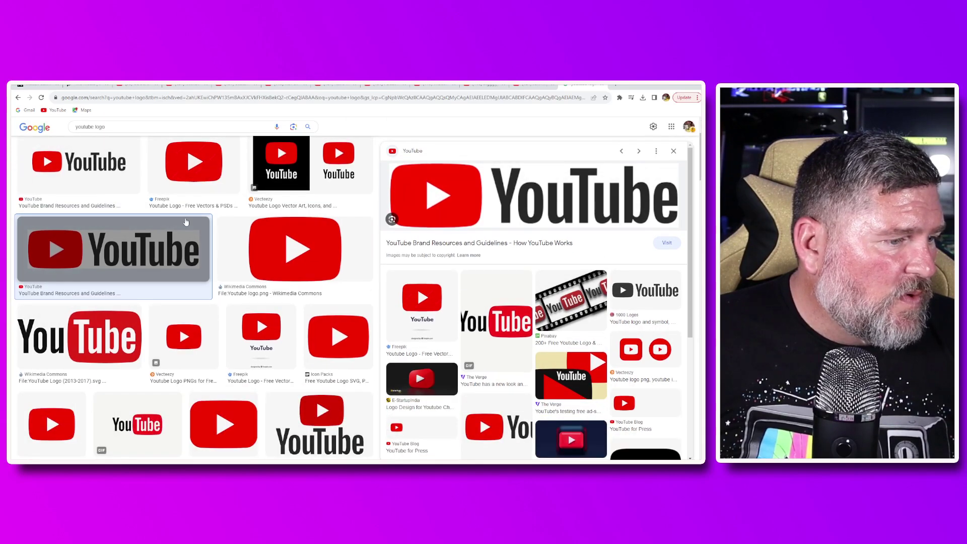
pyautogui.scroll(-5, 187, 220)
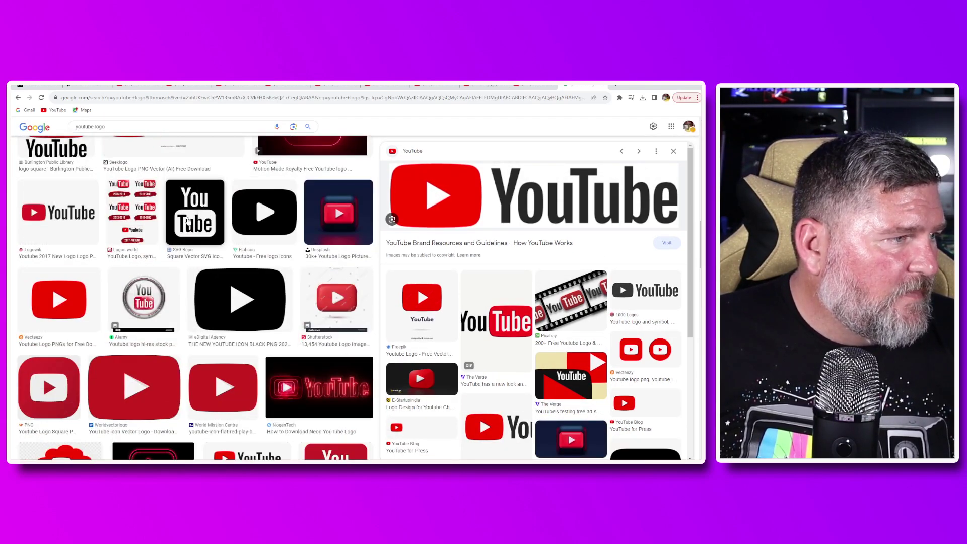
pyautogui.scroll(2, 188, 220)
pyautogui.click(187, 220)
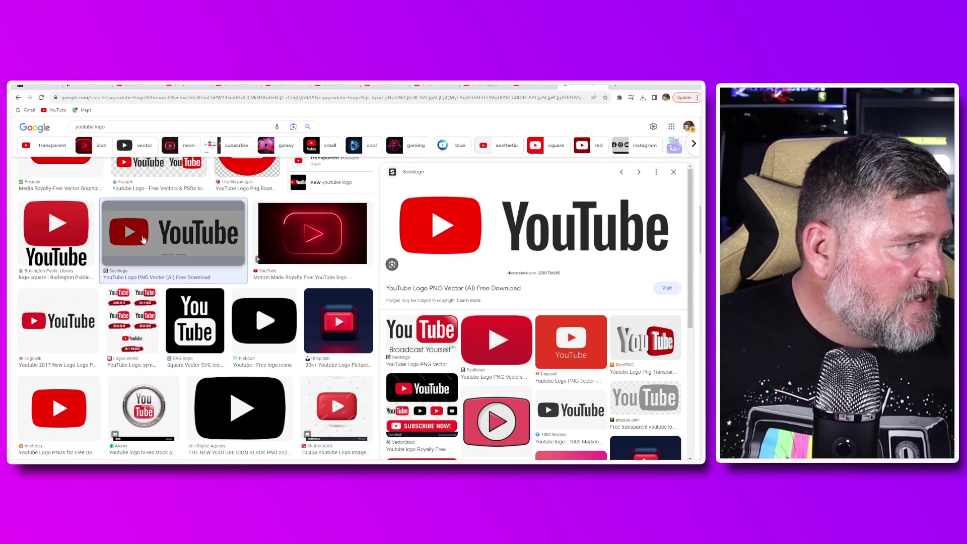
# - Compare the wide YouTube Brand Resources logo with the Seeklogo version by previewing each of them again
pyautogui.scroll(-8, 168, 260)
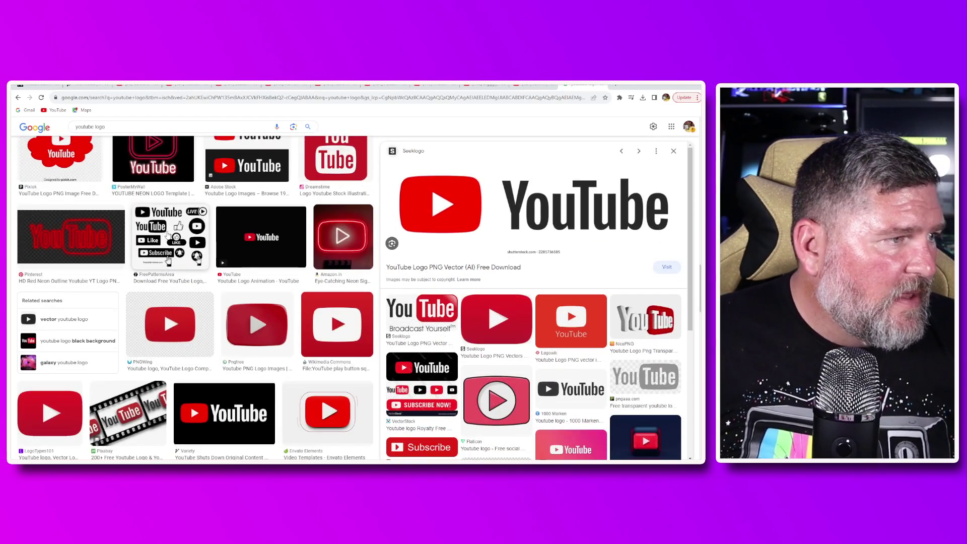
pyautogui.scroll(6, 169, 235)
pyautogui.scroll(5, 169, 230)
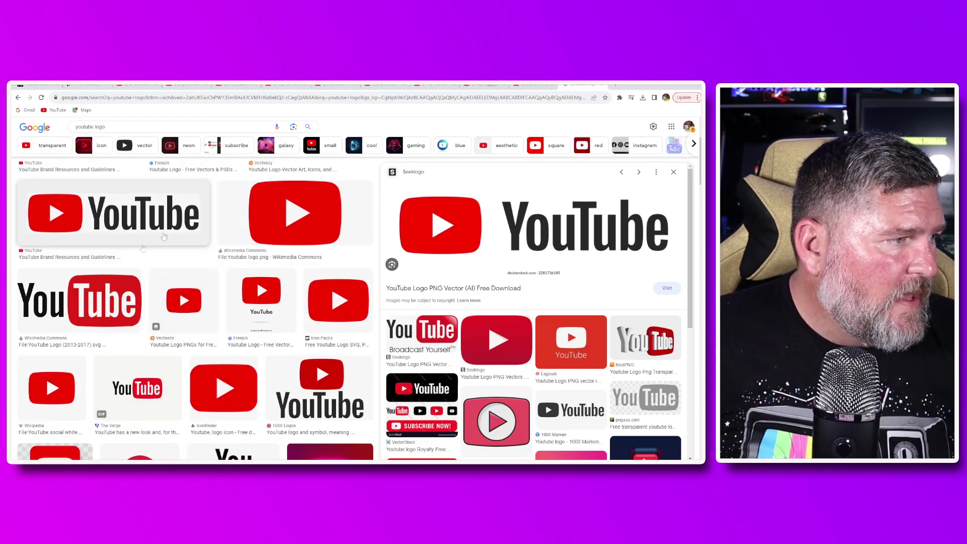
pyautogui.click(164, 237)
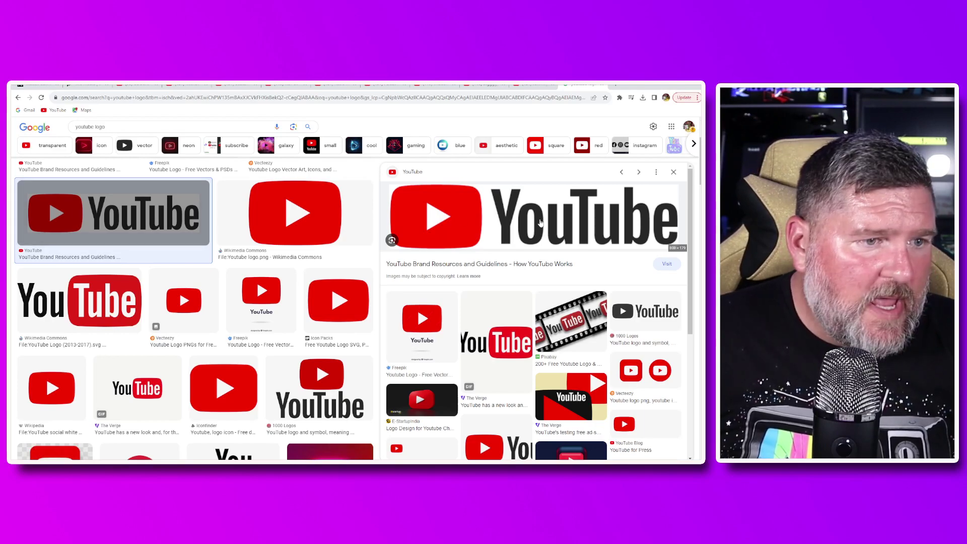
pyautogui.scroll(-2, 95, 254)
pyautogui.scroll(-5, 95, 253)
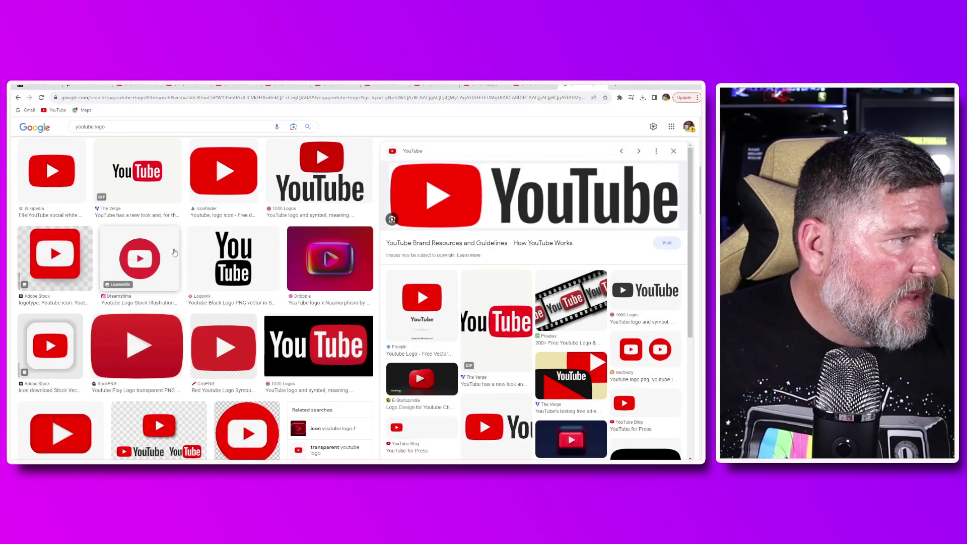
pyautogui.scroll(-1, 180, 249)
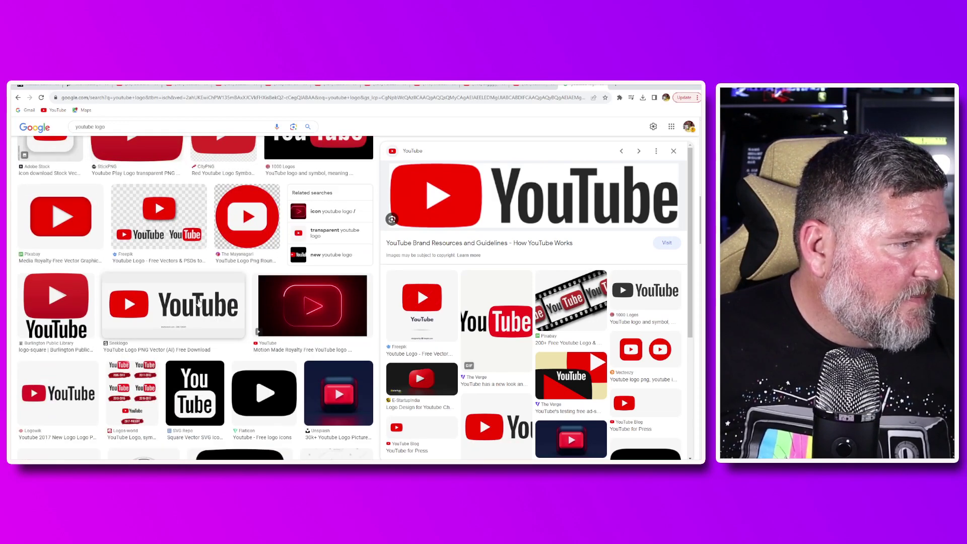
pyautogui.click(199, 304)
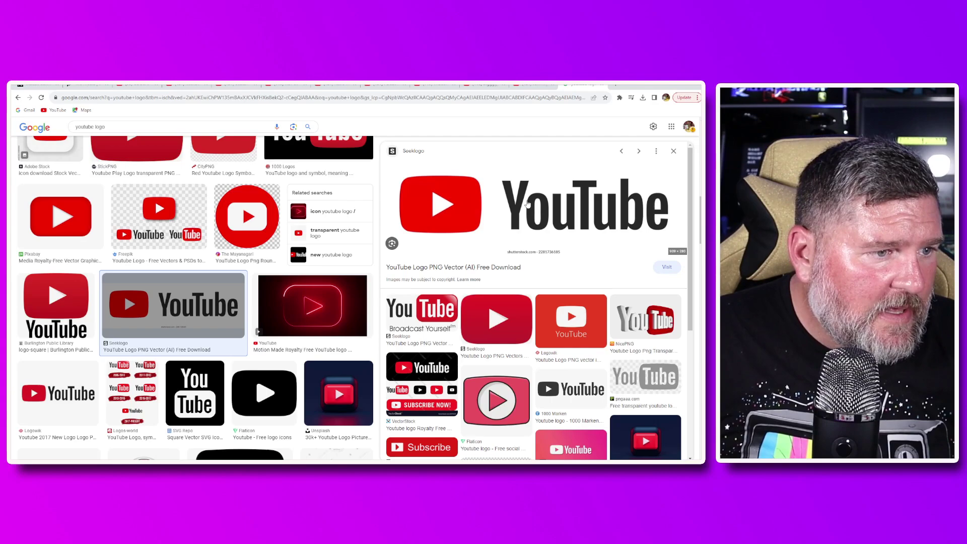
# - Browse further through the image results for a full YouTube logo suitable for the thumbnail
pyautogui.scroll(3, 187, 227)
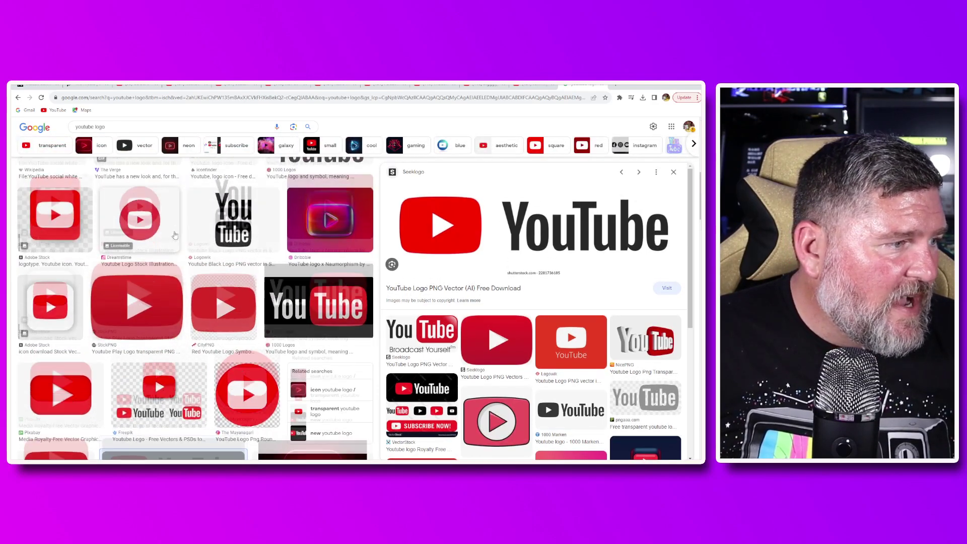
pyautogui.scroll(-10, 188, 228)
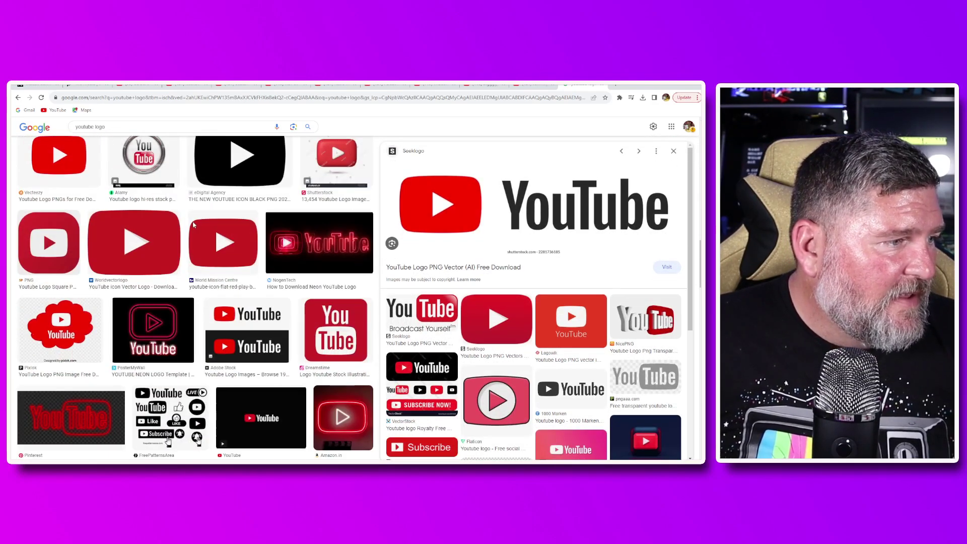
pyautogui.scroll(-5, 211, 217)
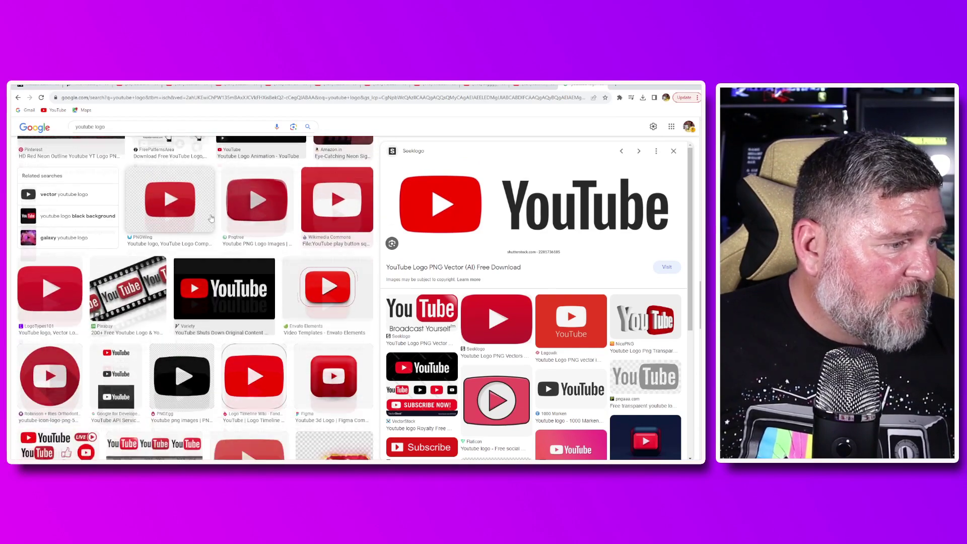
pyautogui.scroll(-8, 211, 218)
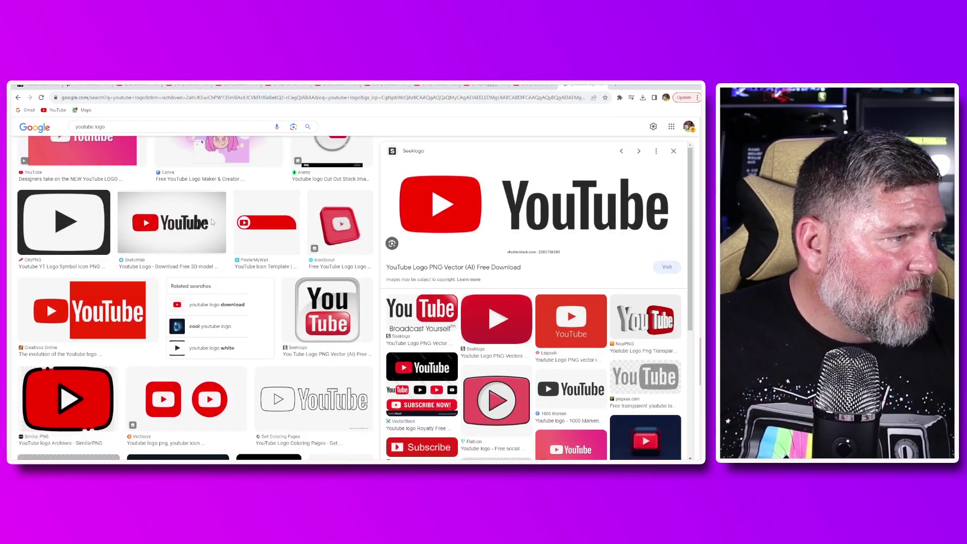
pyautogui.scroll(3, 212, 222)
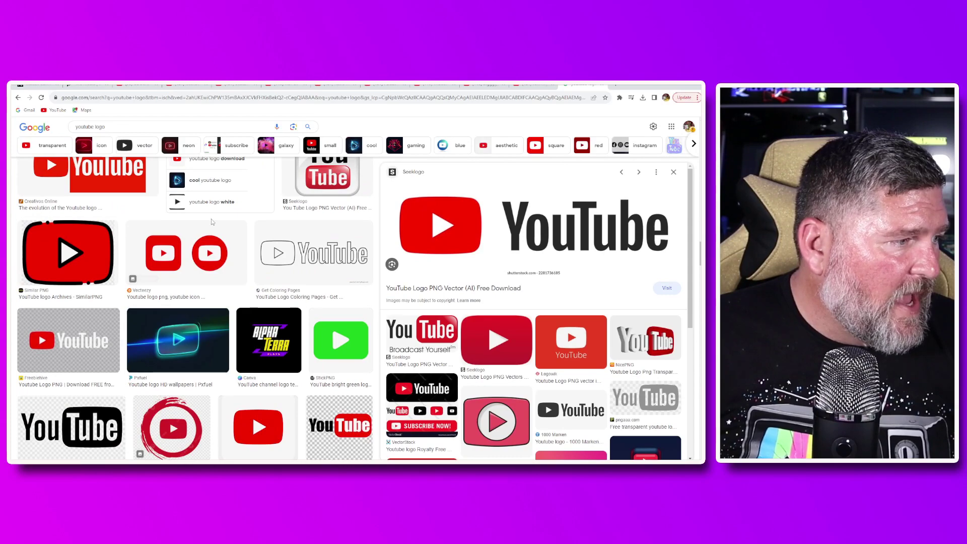
pyautogui.scroll(-4, 187, 268)
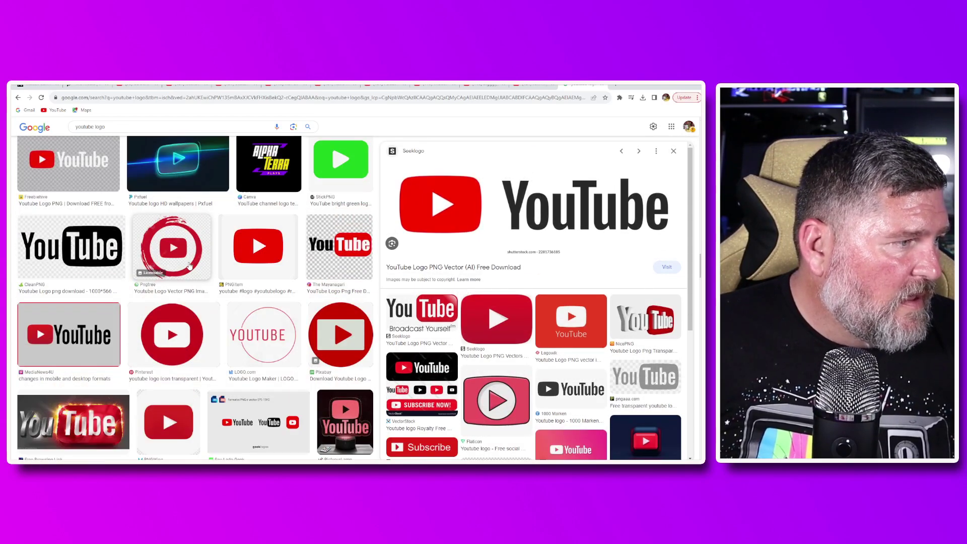